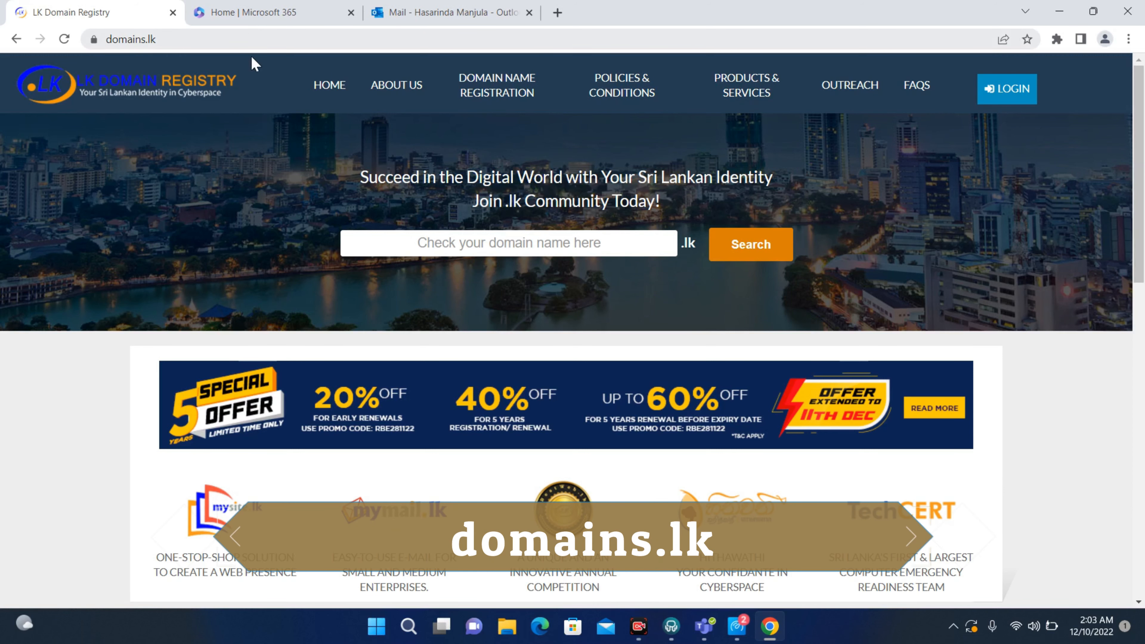
Step: Check the availability of a .lk domain made from the registrant's first name
{"action": "scroll", "coordinate": [385, 320], "scroll_direction": "down", "scroll_amount": 15}
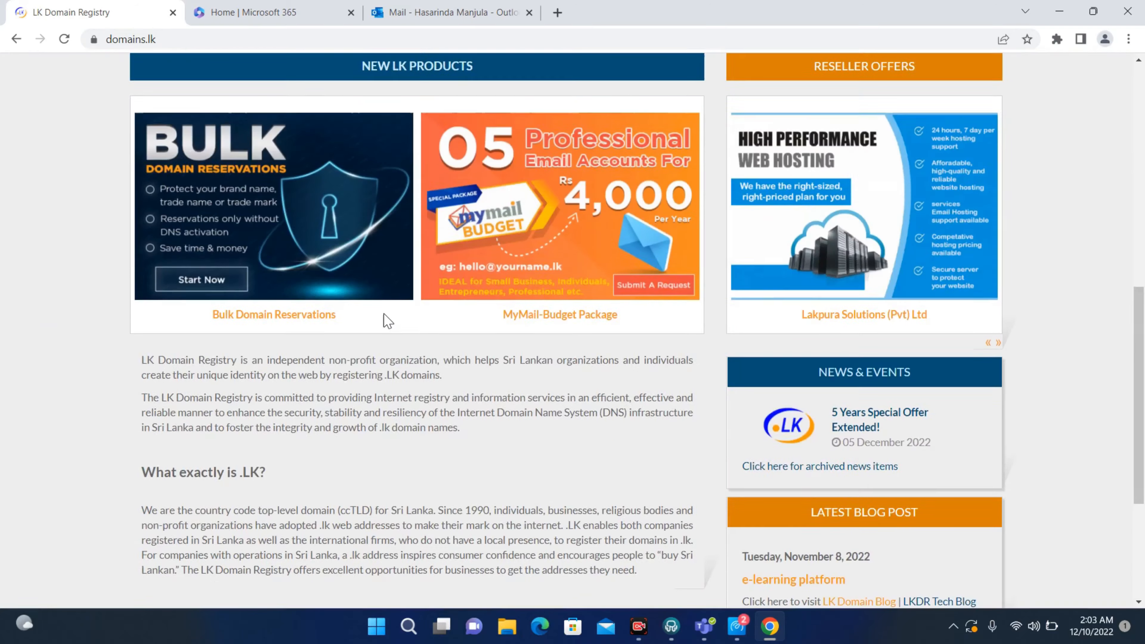
{"action": "scroll", "coordinate": [386, 320], "scroll_direction": "up", "scroll_amount": 15}
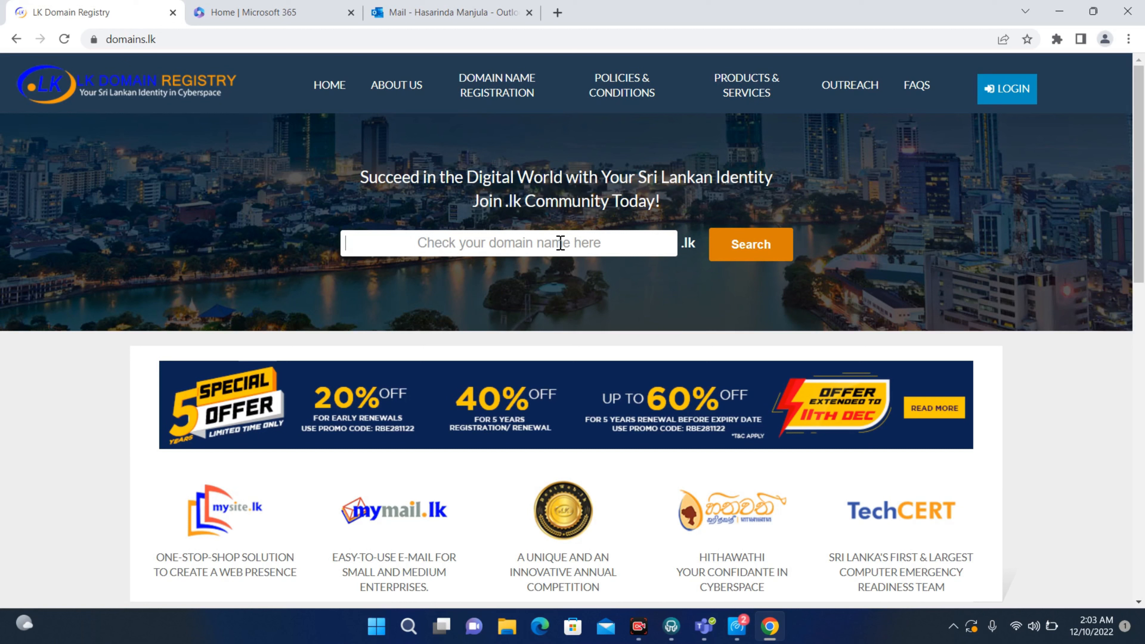
{"action": "type", "text": "hasarinda"}
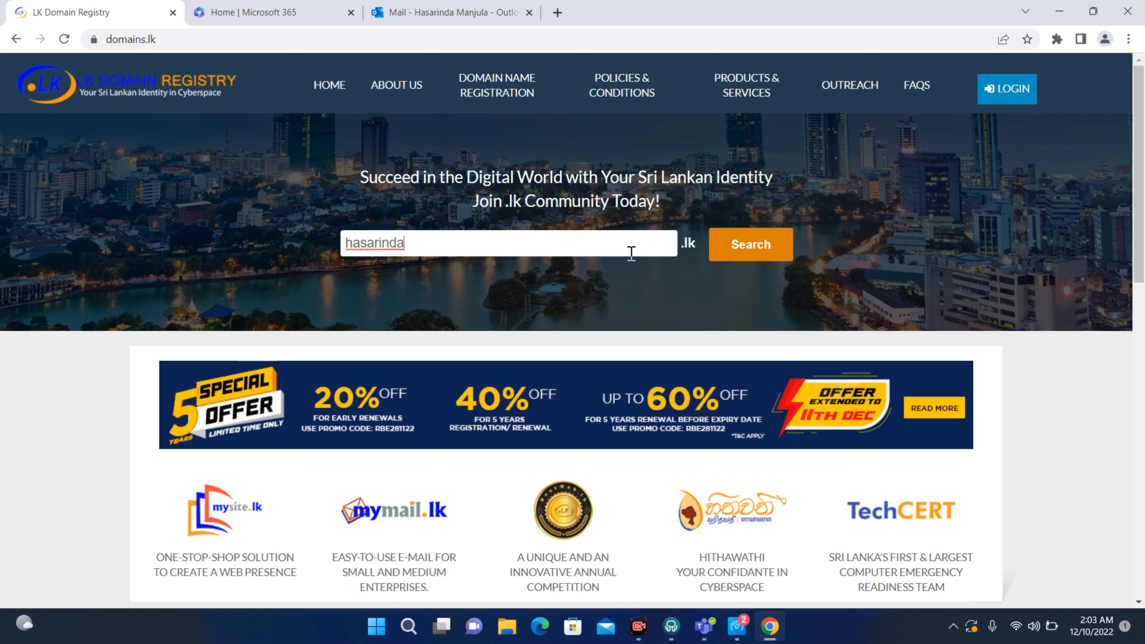
{"action": "left_click", "coordinate": [727, 247]}
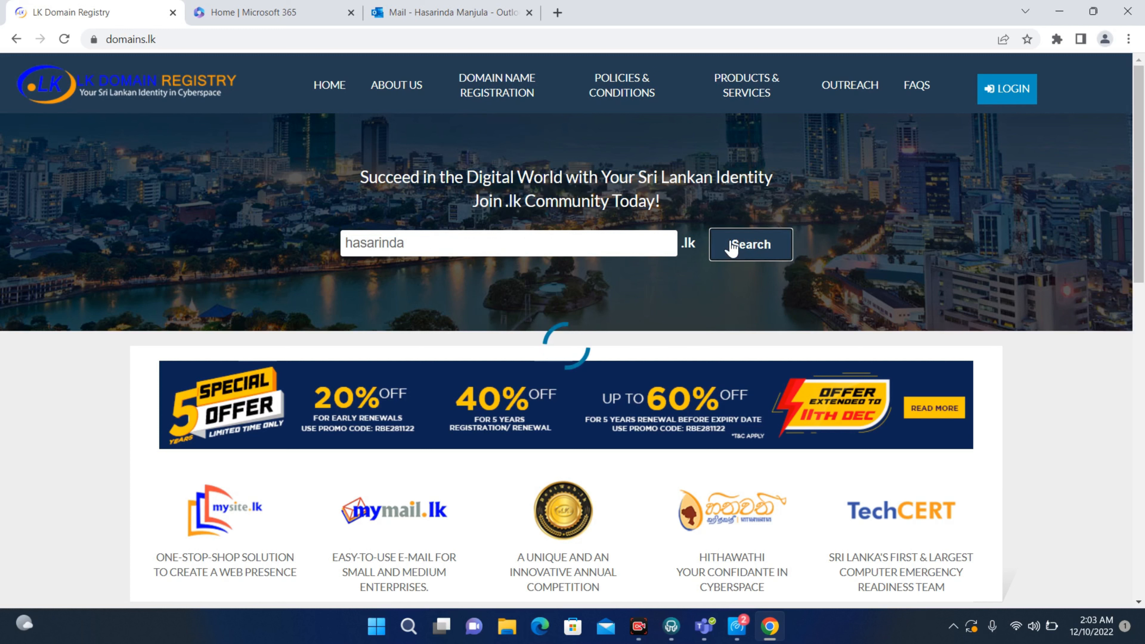
Step: Examine the Standard, Economy, Budget and suggested top-level domain packages and their prices for the searched name
{"action": "scroll", "coordinate": [694, 388], "scroll_direction": "down", "scroll_amount": 3}
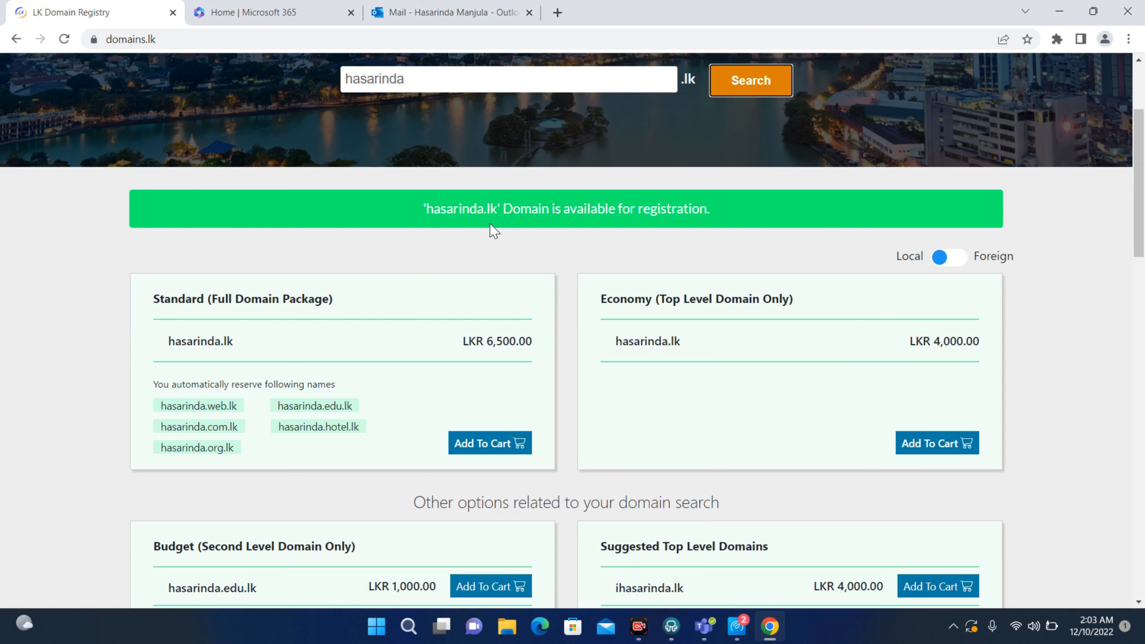
{"action": "scroll", "coordinate": [489, 255], "scroll_direction": "up", "scroll_amount": 4}
{"action": "scroll", "coordinate": [489, 257], "scroll_direction": "down", "scroll_amount": 4}
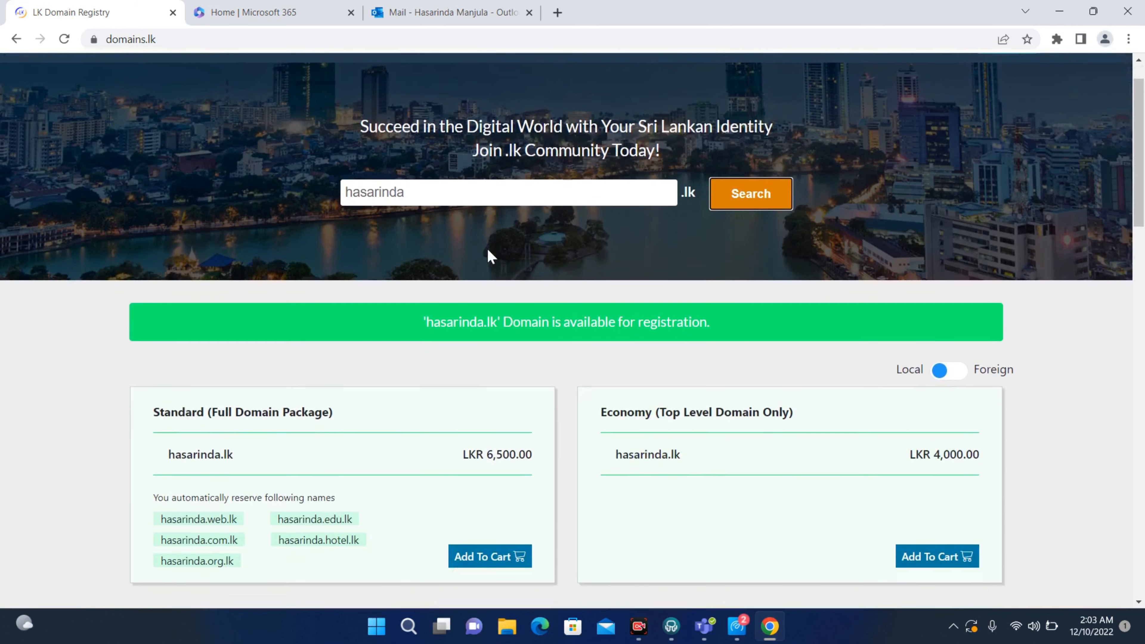
{"action": "scroll", "coordinate": [490, 256], "scroll_direction": "down", "scroll_amount": 3}
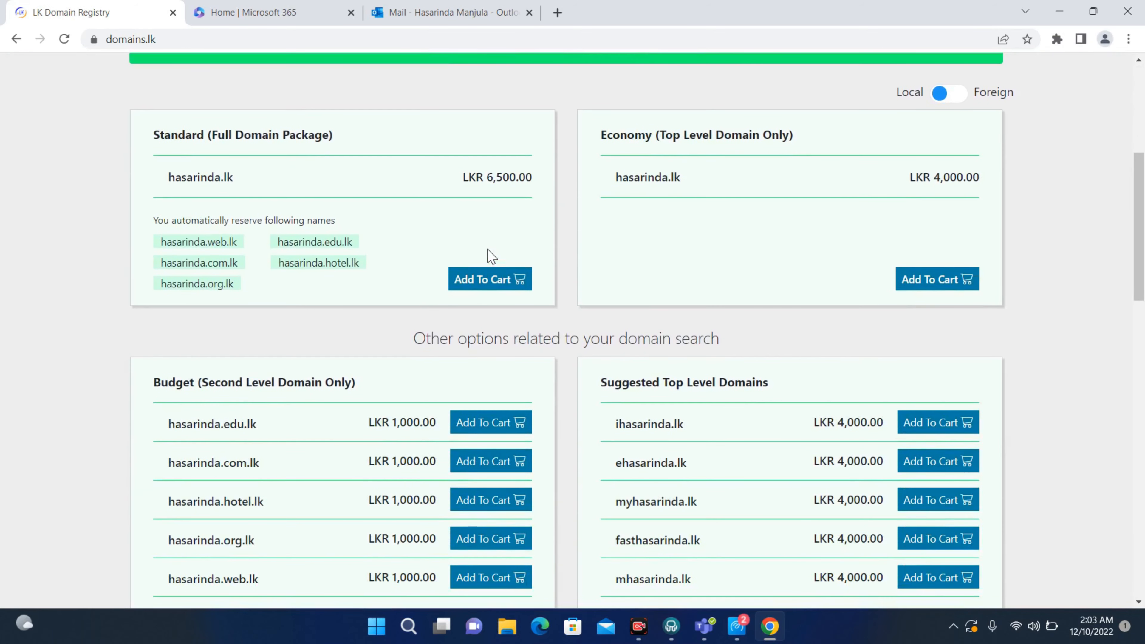
{"action": "scroll", "coordinate": [491, 256], "scroll_direction": "up", "scroll_amount": 4}
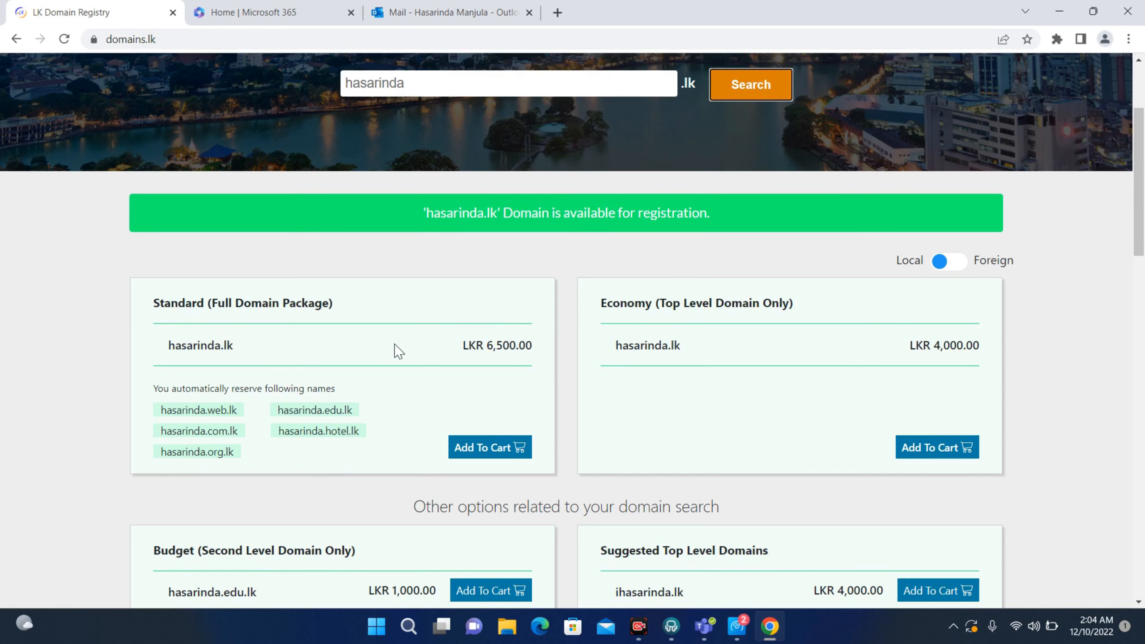
{"action": "scroll", "coordinate": [399, 353], "scroll_direction": "down", "scroll_amount": 2}
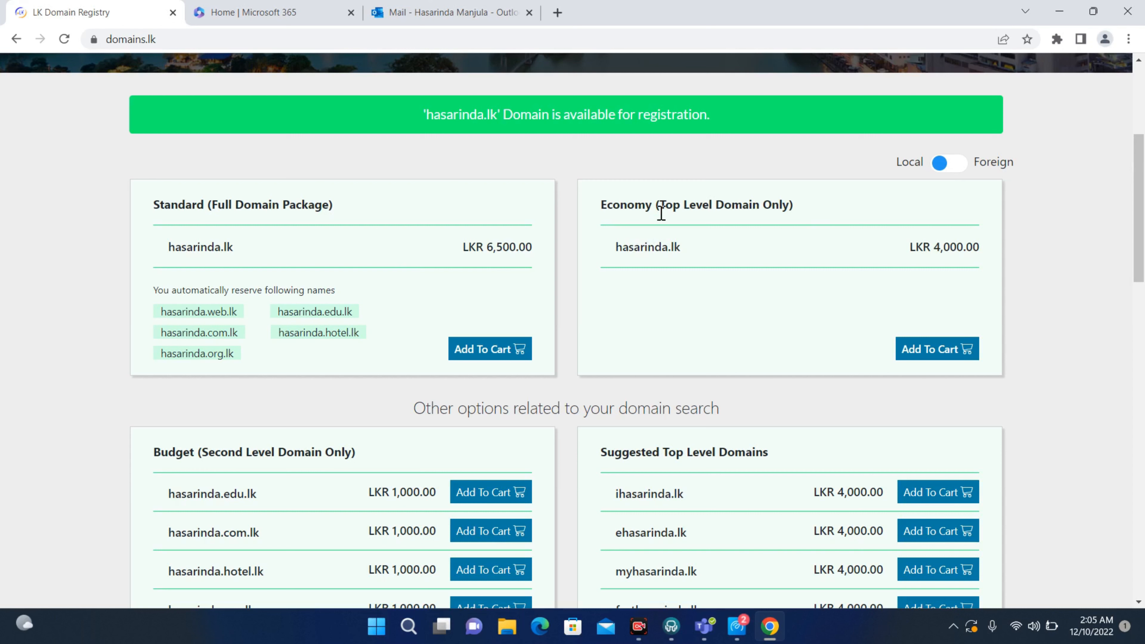
{"action": "scroll", "coordinate": [674, 276], "scroll_direction": "down", "scroll_amount": 2}
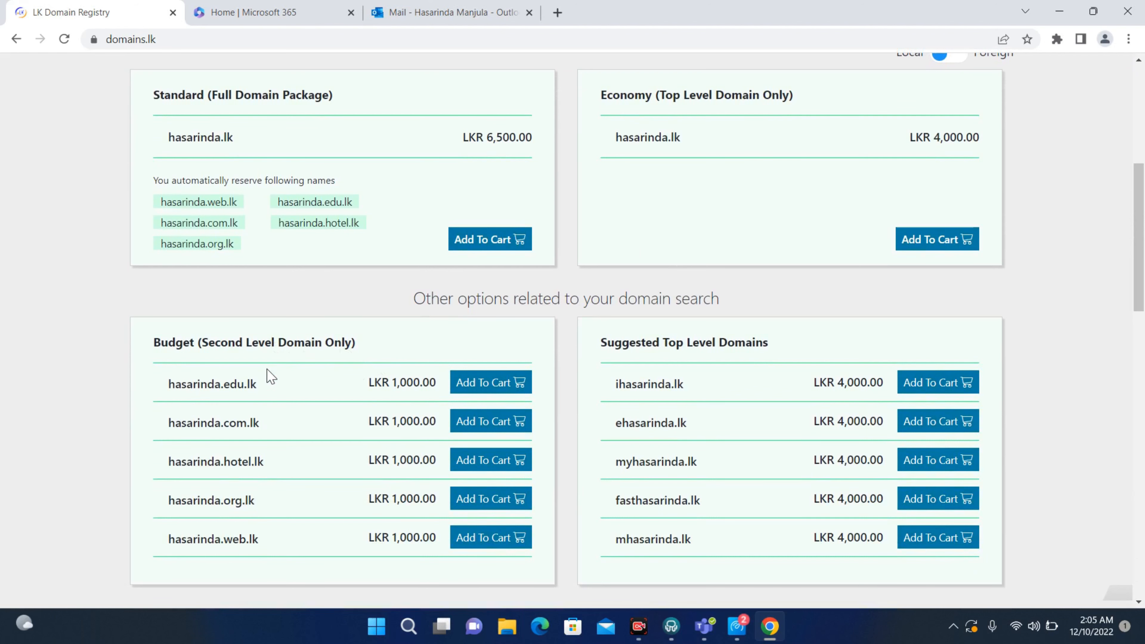
{"action": "scroll", "coordinate": [271, 386], "scroll_direction": "down", "scroll_amount": 2}
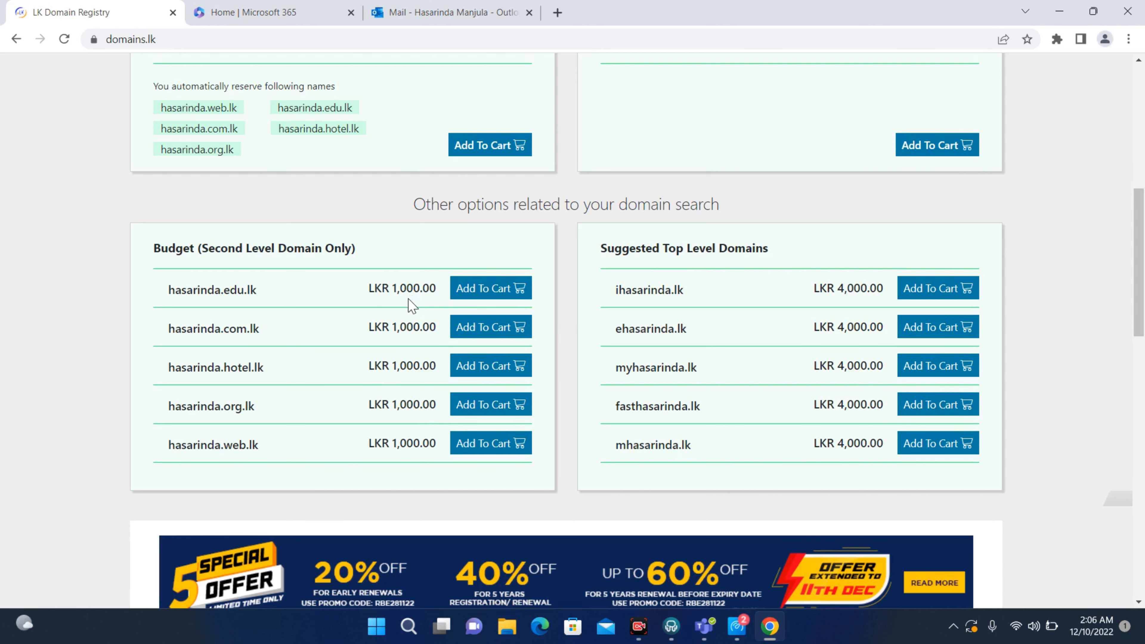
{"action": "scroll", "coordinate": [411, 306], "scroll_direction": "down", "scroll_amount": 1}
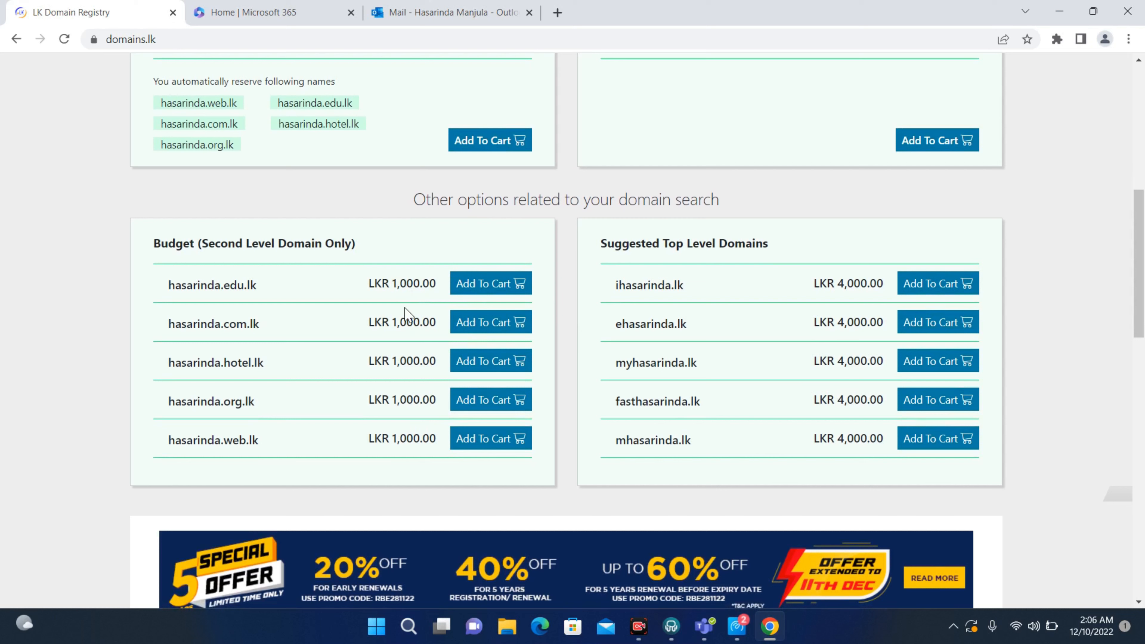
{"action": "scroll", "coordinate": [442, 383], "scroll_direction": "down", "scroll_amount": 1}
{"action": "scroll", "coordinate": [439, 379], "scroll_direction": "down", "scroll_amount": 15}
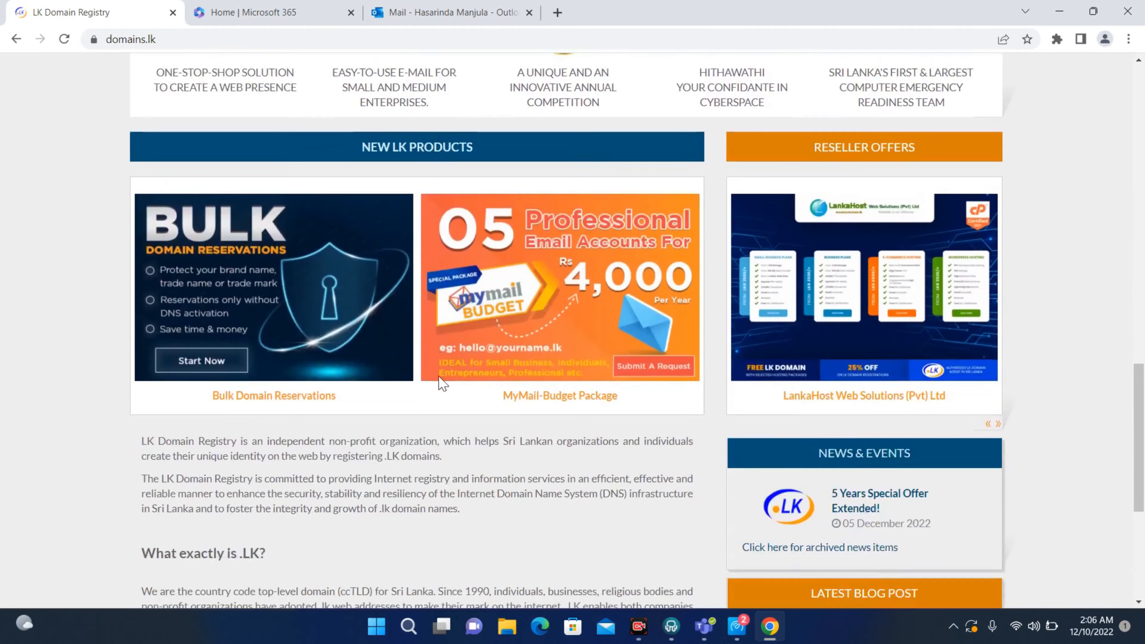
{"action": "scroll", "coordinate": [439, 377], "scroll_direction": "up", "scroll_amount": 20}
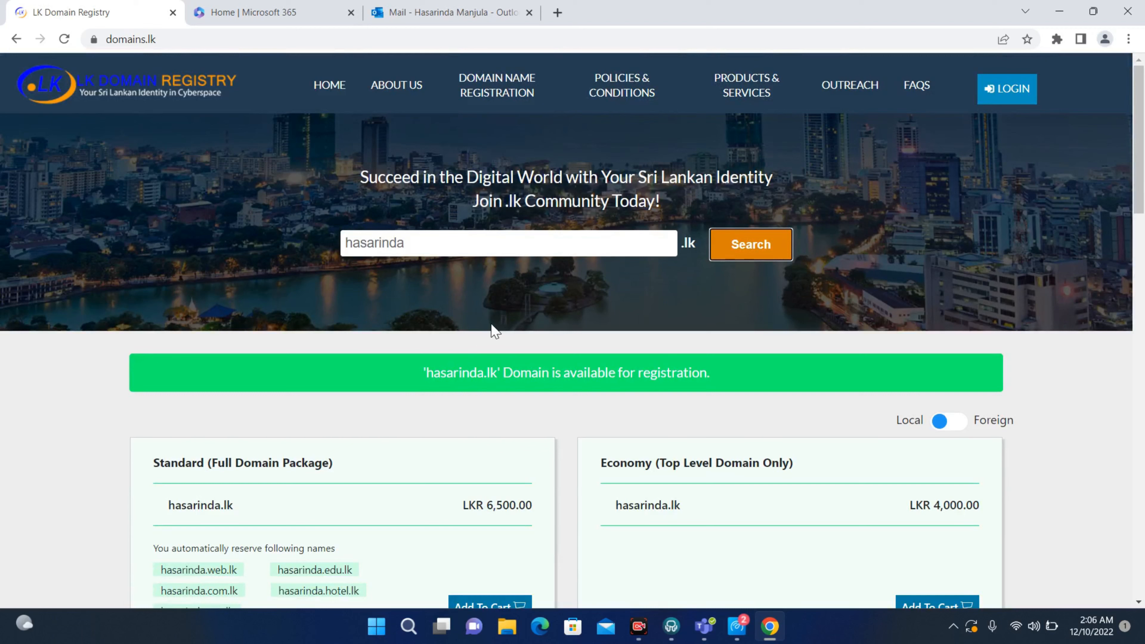
{"action": "scroll", "coordinate": [520, 357], "scroll_direction": "down", "scroll_amount": 5}
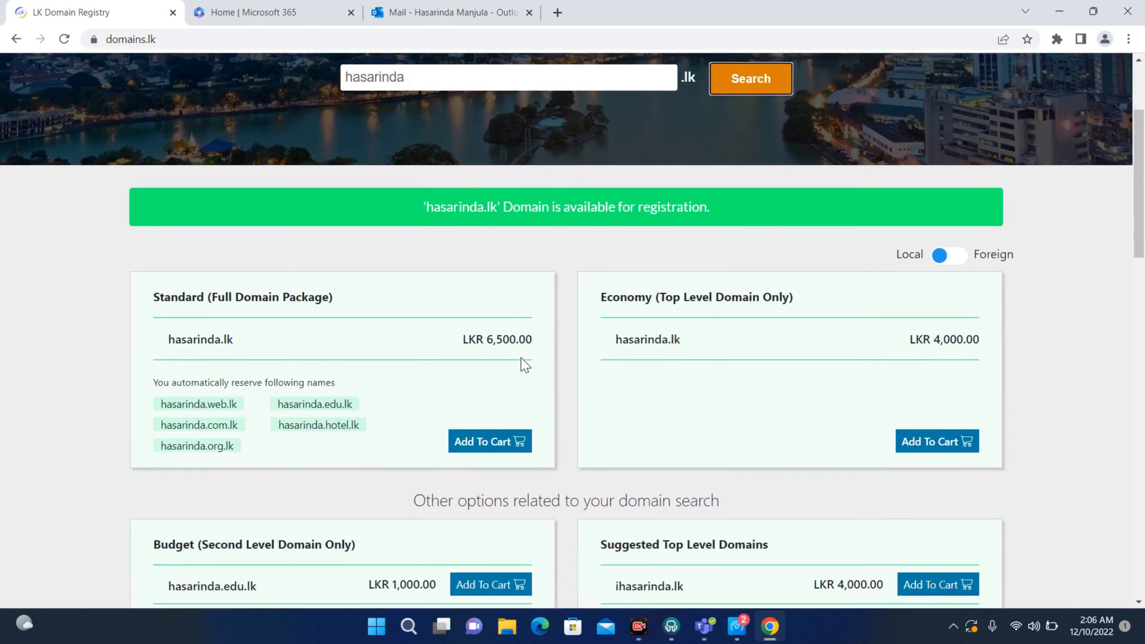
Step: Add the Economy (Top Level Domain Only) package to the cart and start a new account registration with the registrant's e-mail address
{"action": "left_click", "coordinate": [909, 403]}
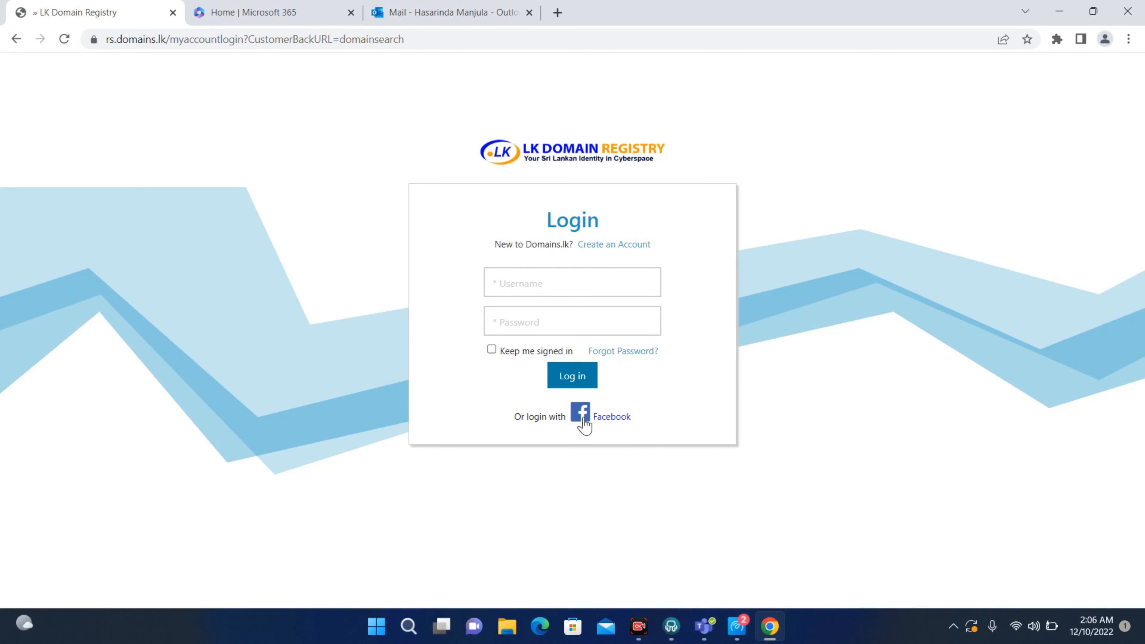
{"action": "left_click", "coordinate": [612, 252]}
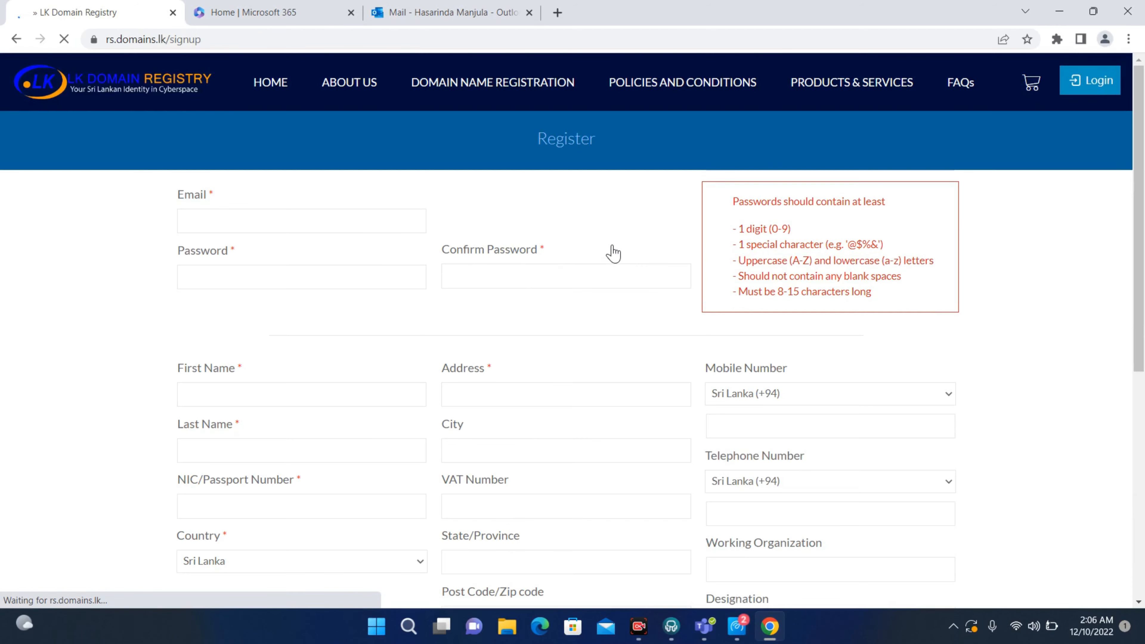
{"action": "left_click", "coordinate": [344, 220]}
{"action": "type", "text": "hasarinda"}
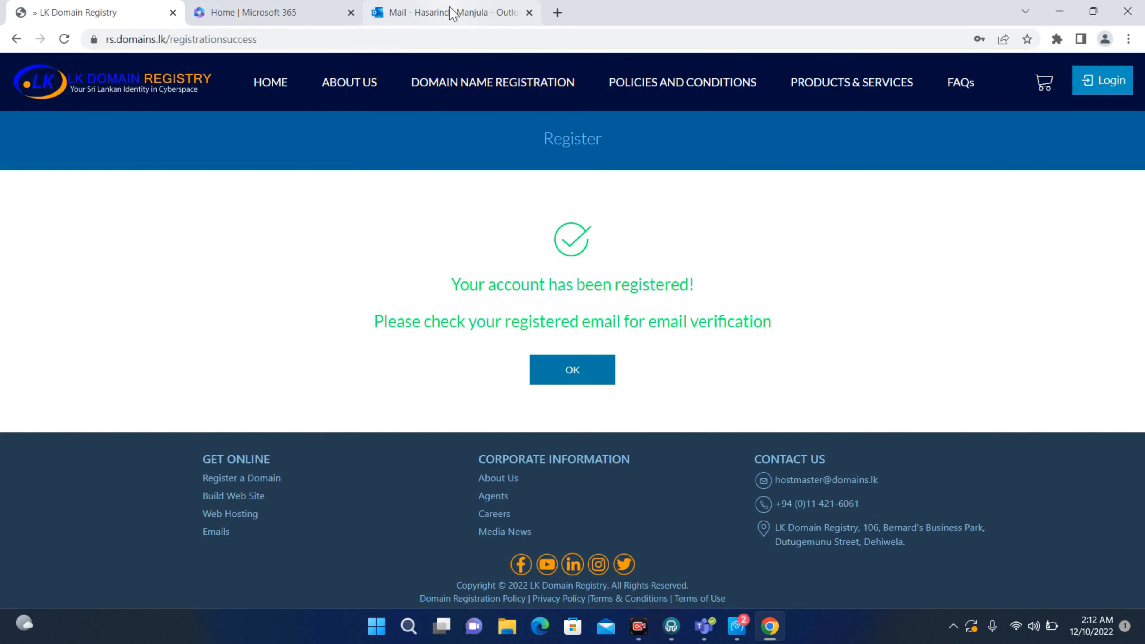
Step: Switch to Outlook, open the User Account Verification Link message from the domain registry and copy its verification code
{"action": "left_click", "coordinate": [450, 18]}
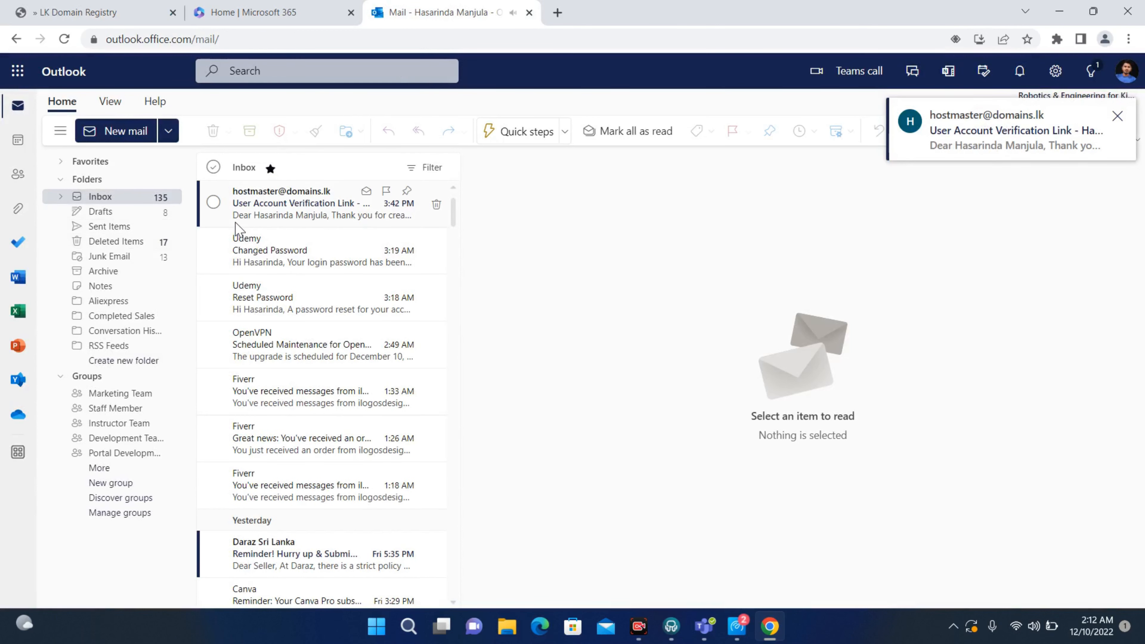
{"action": "left_click", "coordinate": [267, 212]}
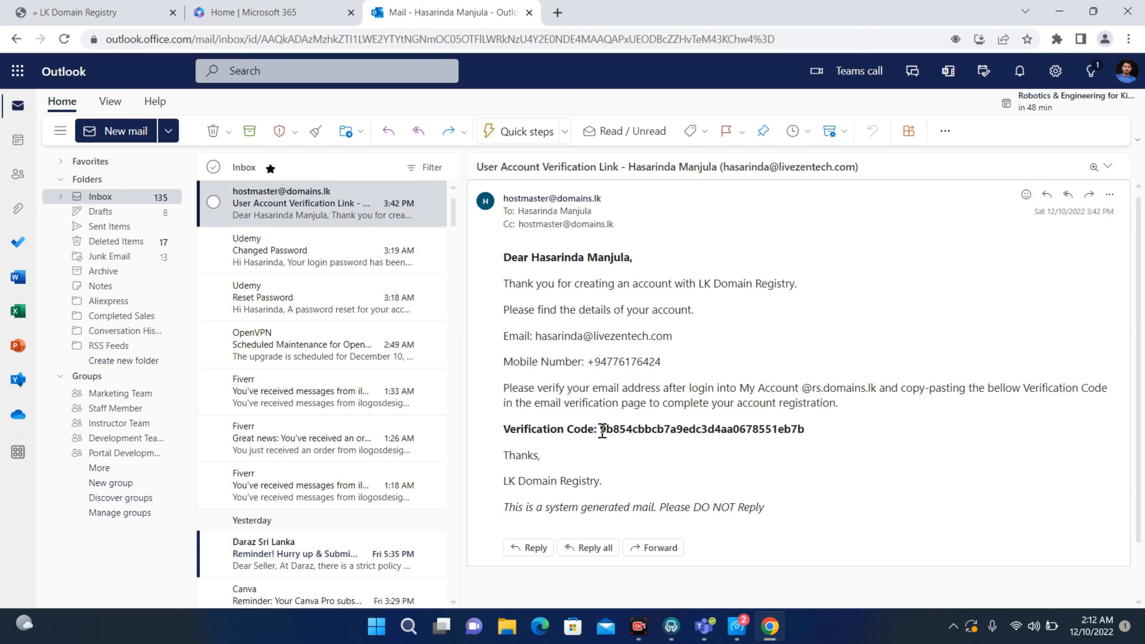
{"action": "left_click_drag", "start_coordinate": [602, 430], "coordinate": [835, 440]}
{"action": "key", "text": "ctrl+c"}
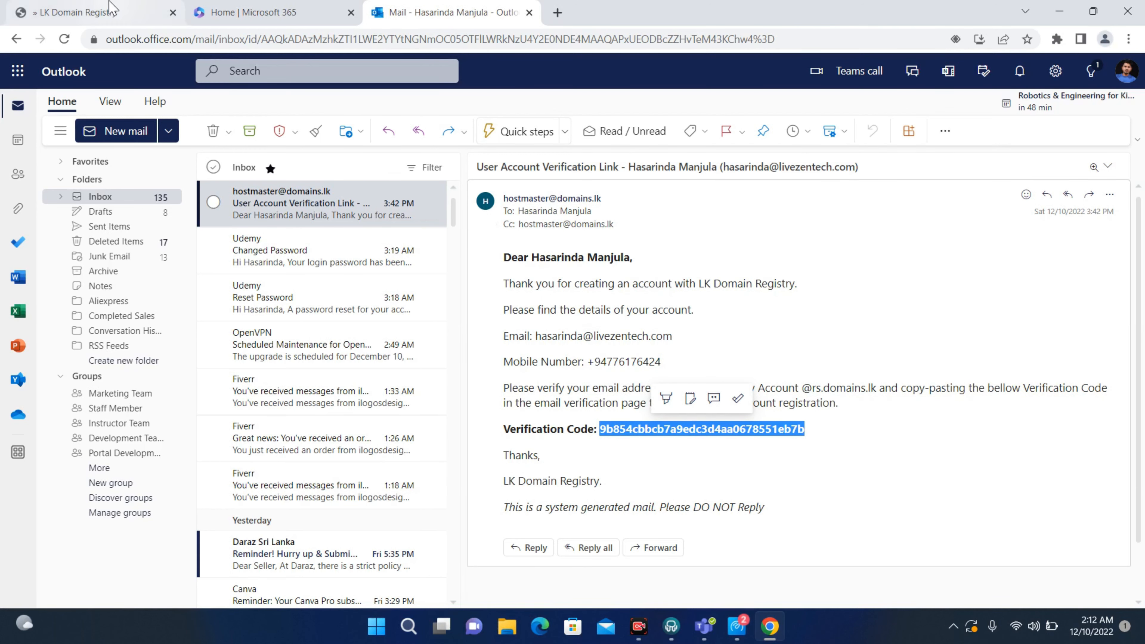
Step: Return to the LK Domain Registry site and verify the account's e-mail by pasting the copied verification code
{"action": "left_click", "coordinate": [110, 8]}
{"action": "left_click", "coordinate": [588, 377]}
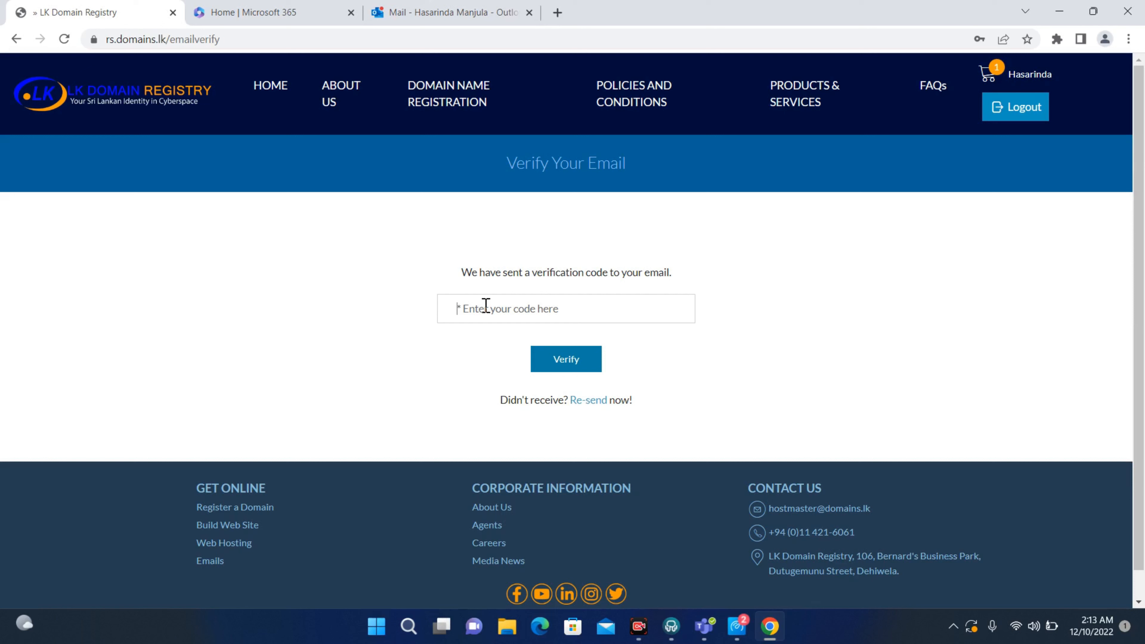
{"action": "key", "text": "ctrl+v"}
{"action": "left_click", "coordinate": [557, 362]}
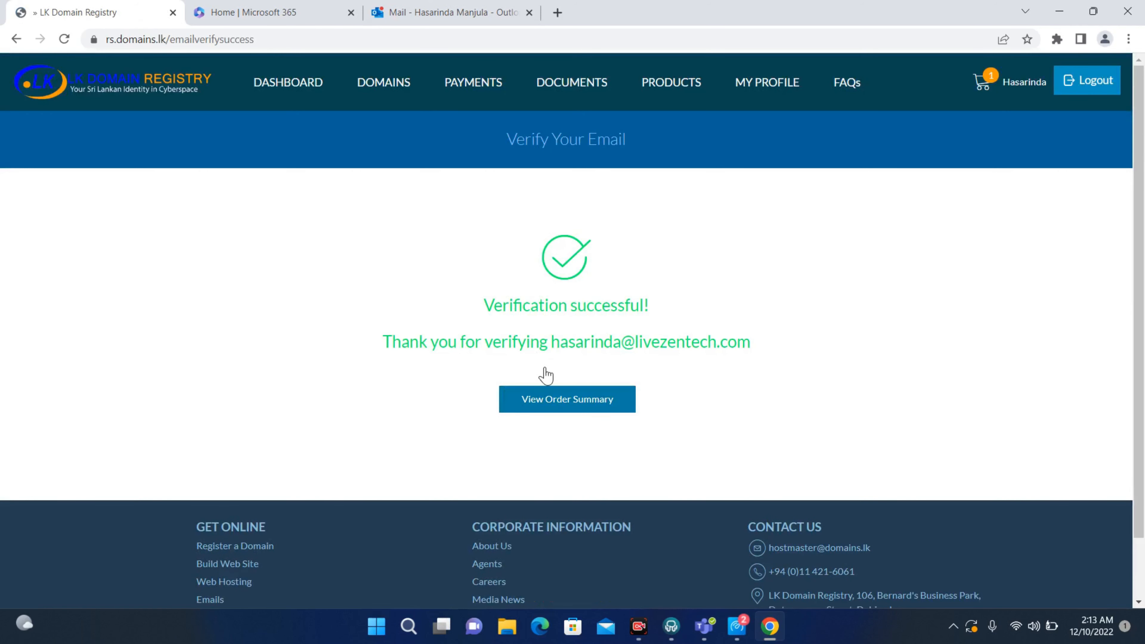
Step: Proceed from the order summary with the Economy domain and choose Myself as the domain registrant
{"action": "left_click", "coordinate": [563, 403]}
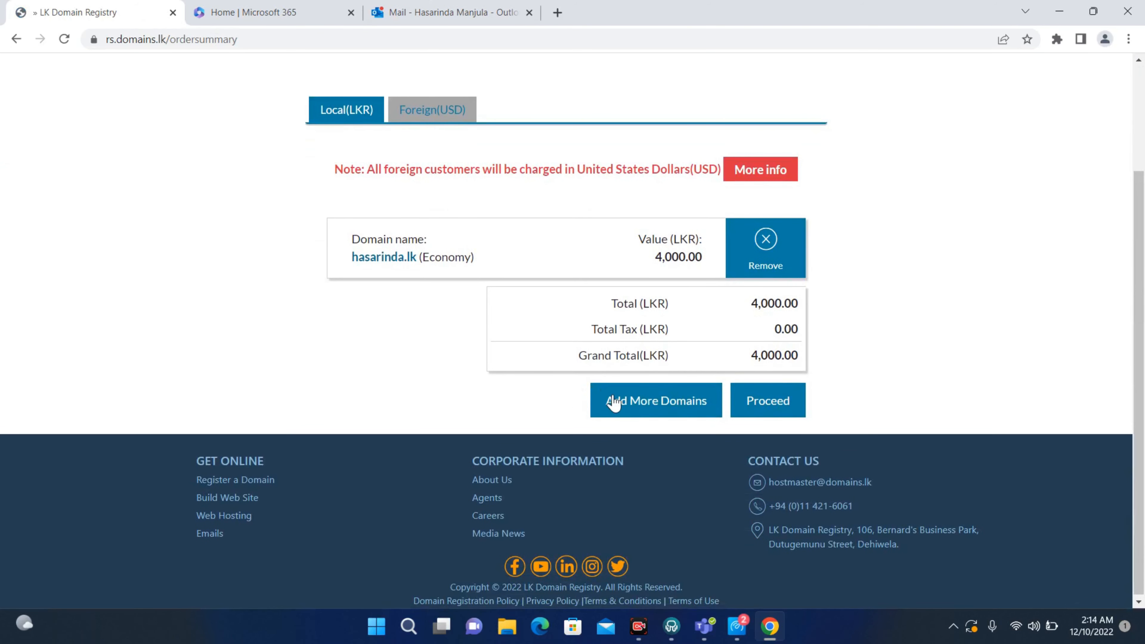
{"action": "left_click", "coordinate": [749, 407]}
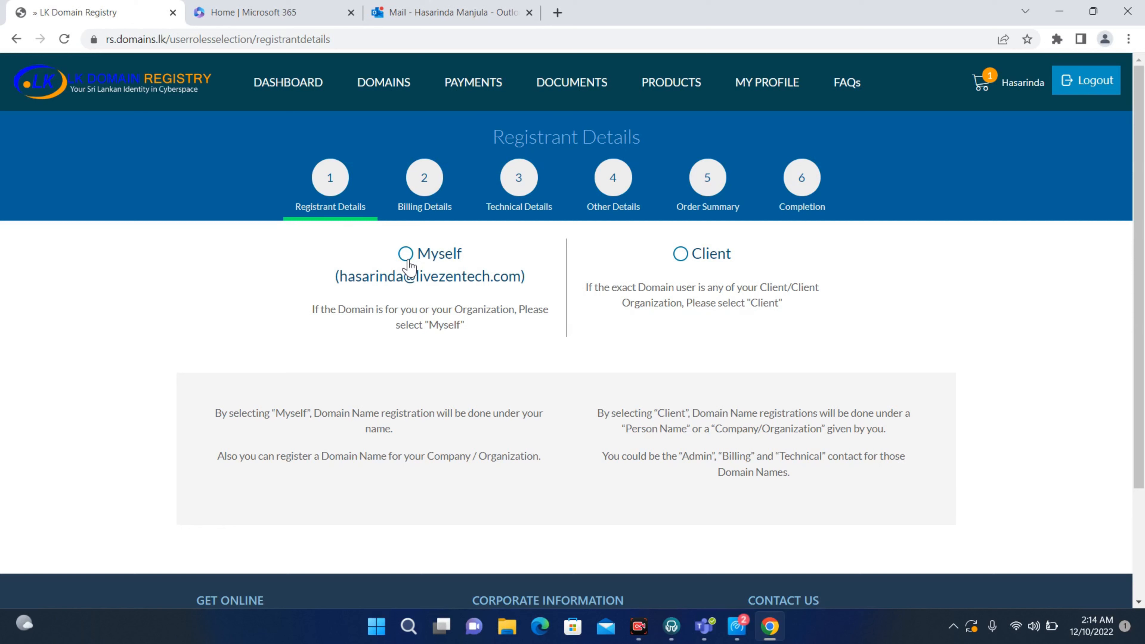
{"action": "left_click", "coordinate": [679, 259]}
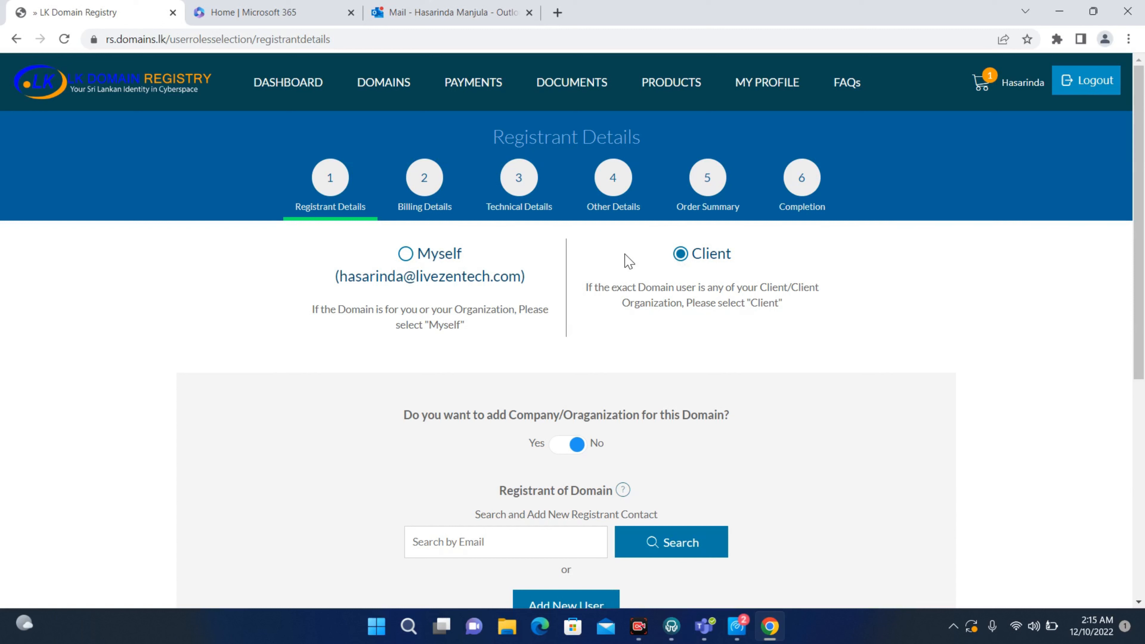
{"action": "left_click", "coordinate": [406, 254]}
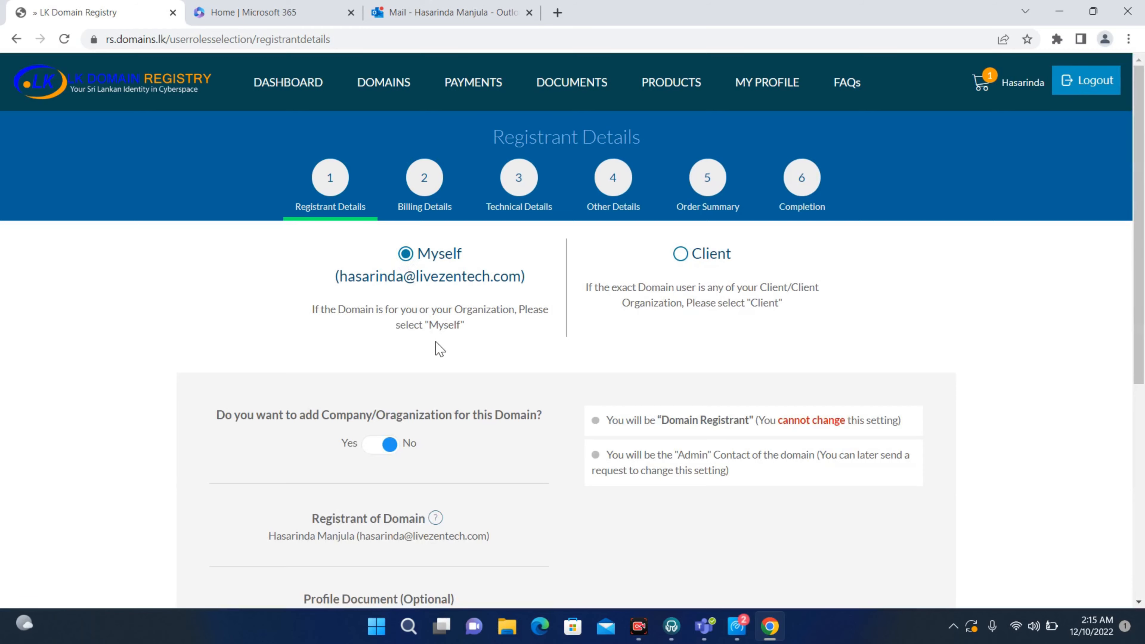
Step: Attach DL-LK.pdf as the NIC/Driving License/Passport Copy profile document and continue to the billing details
{"action": "scroll", "coordinate": [439, 349], "scroll_direction": "down", "scroll_amount": 2}
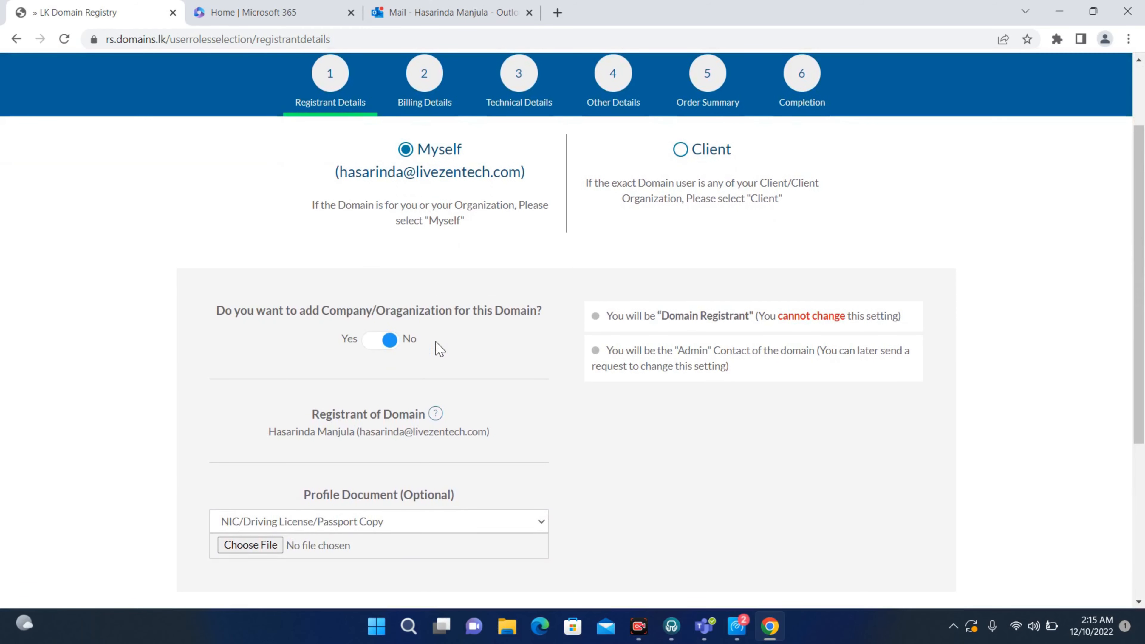
{"action": "scroll", "coordinate": [439, 362], "scroll_direction": "down", "scroll_amount": 2}
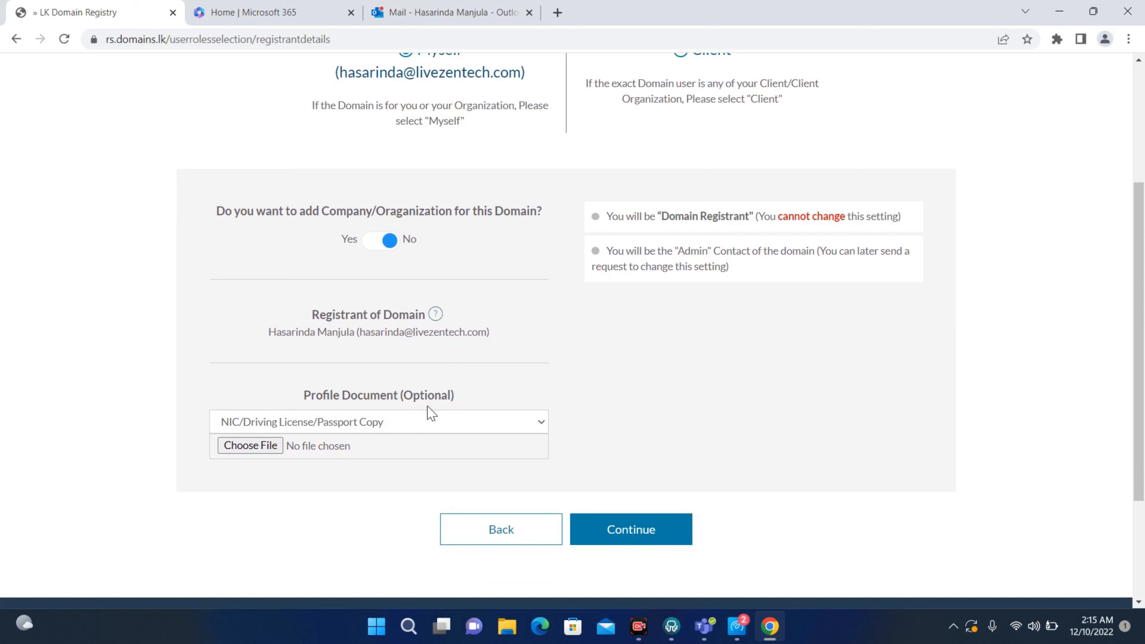
{"action": "left_click", "coordinate": [425, 425]}
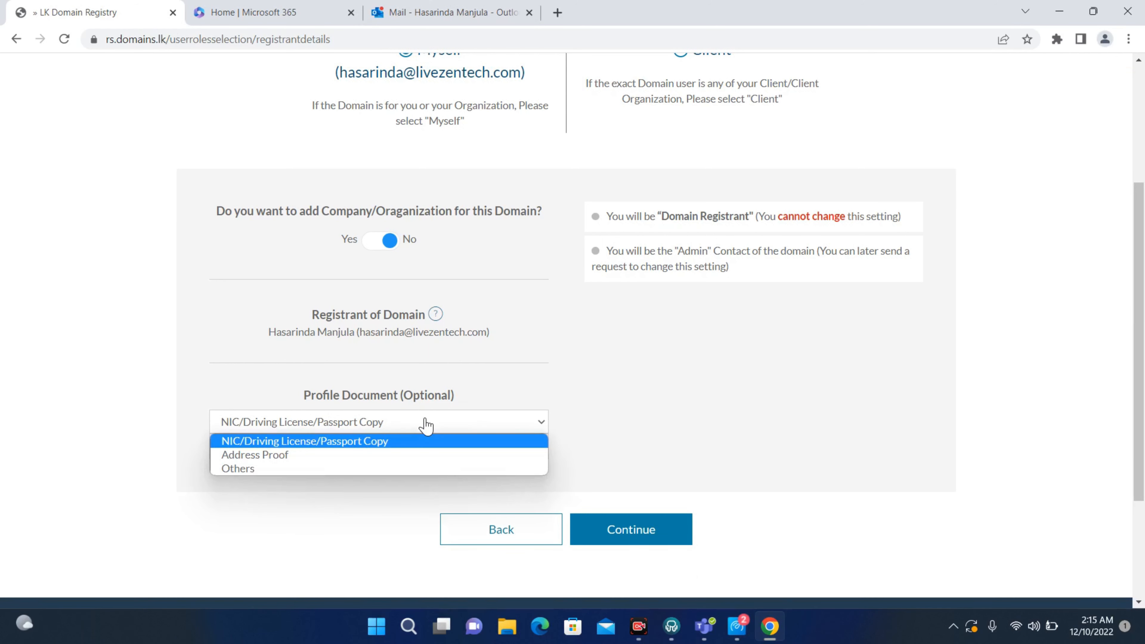
{"action": "left_click", "coordinate": [417, 441]}
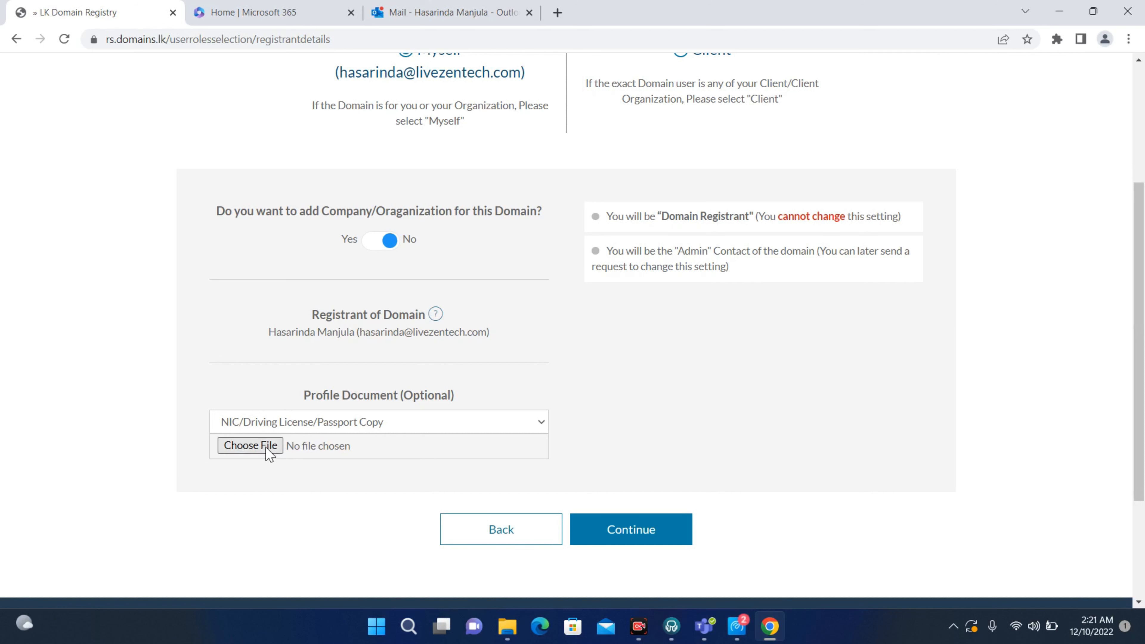
{"action": "left_click", "coordinate": [261, 448]}
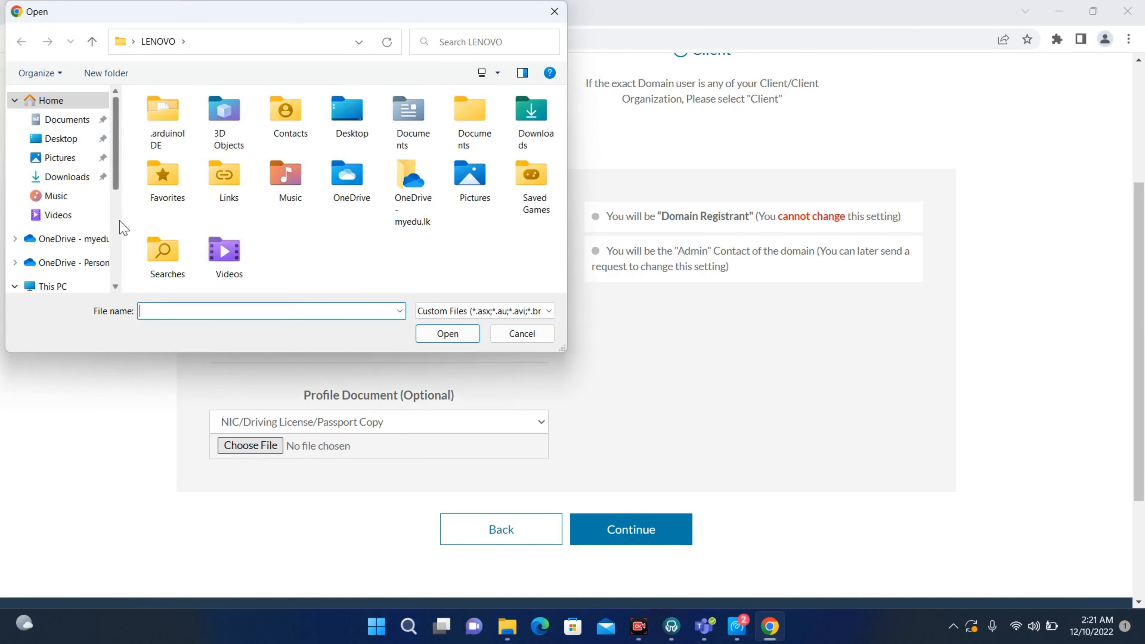
{"action": "scroll", "coordinate": [118, 194], "scroll_direction": "down", "scroll_amount": 3}
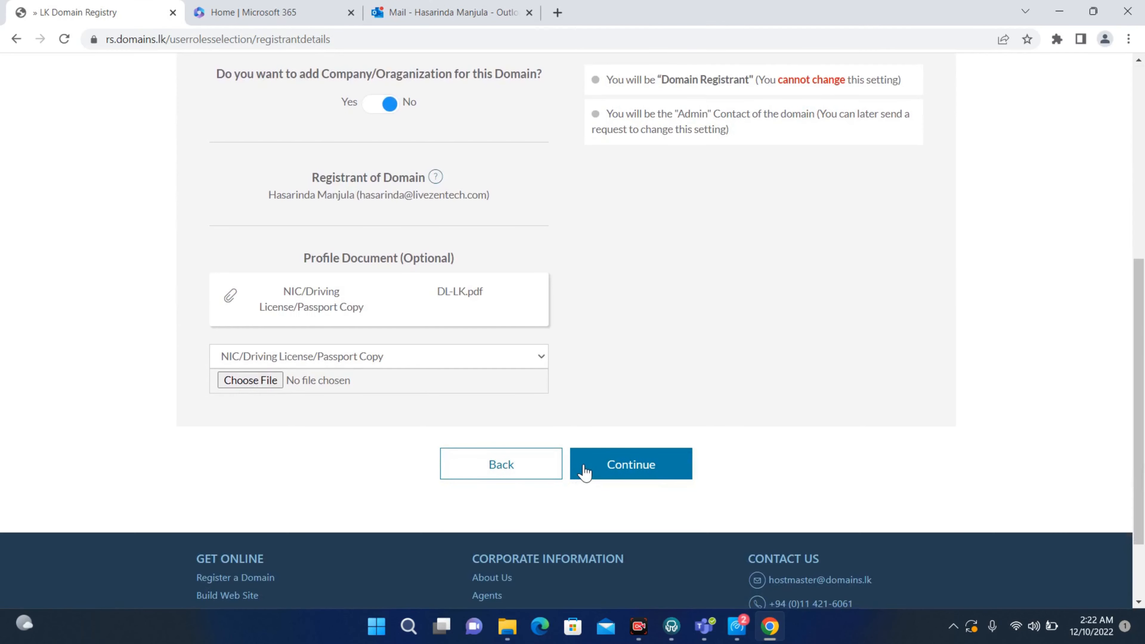
{"action": "left_click", "coordinate": [590, 465]}
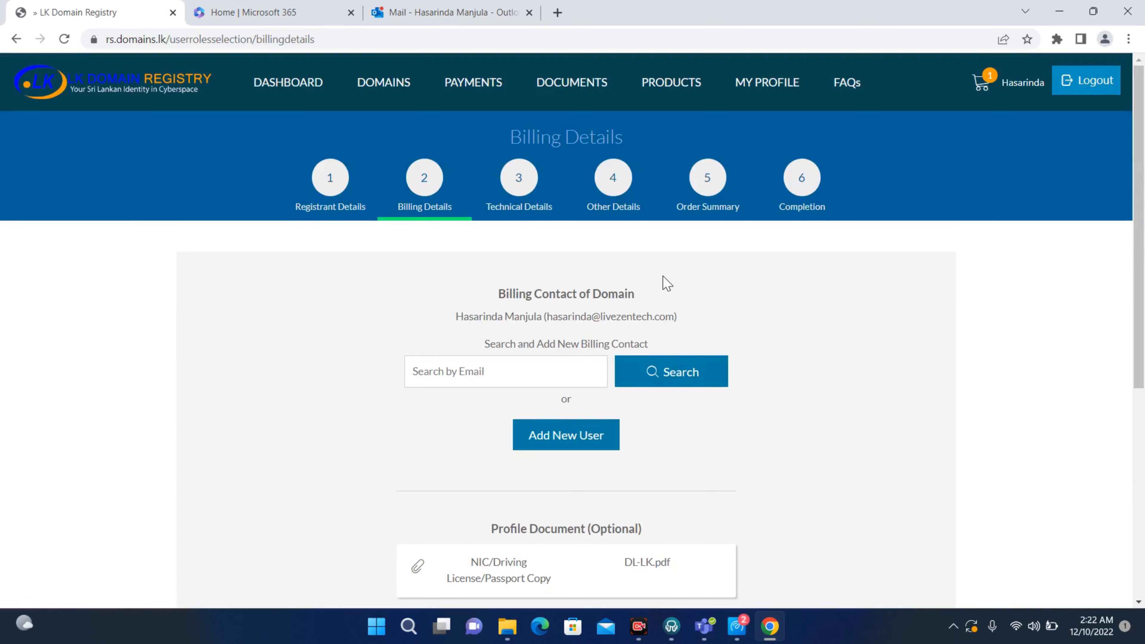
Step: Review the billing details, keep the preset billing contact and profile document, and continue to the technical details
{"action": "scroll", "coordinate": [676, 456], "scroll_direction": "down", "scroll_amount": 1}
{"action": "scroll", "coordinate": [676, 455], "scroll_direction": "down", "scroll_amount": 5}
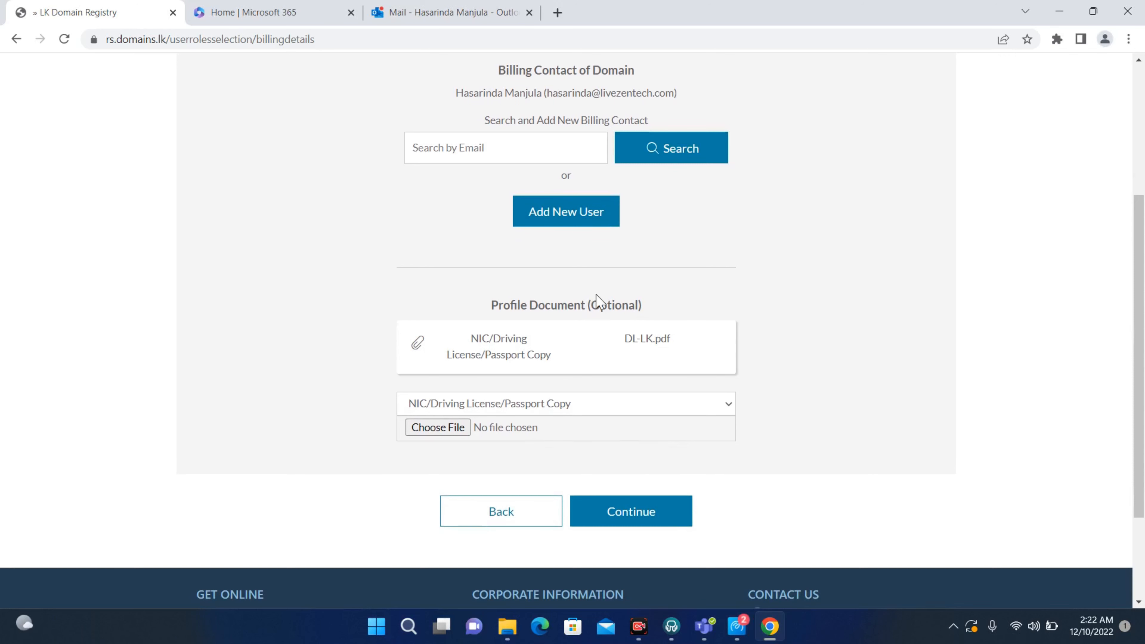
{"action": "scroll", "coordinate": [614, 279], "scroll_direction": "up", "scroll_amount": 5}
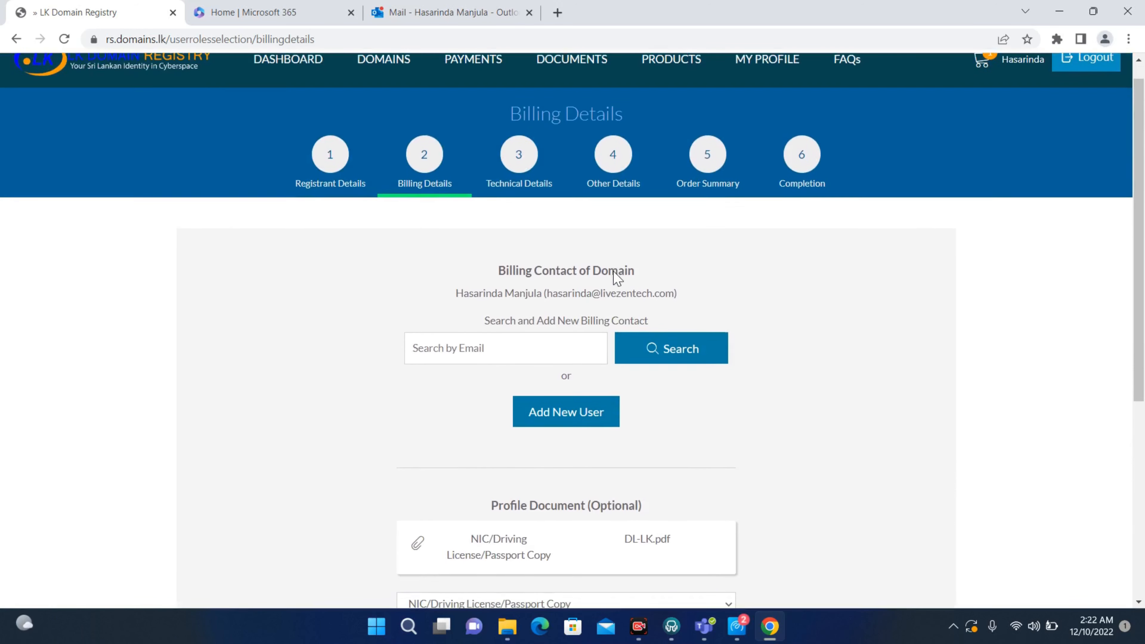
{"action": "scroll", "coordinate": [613, 276], "scroll_direction": "down", "scroll_amount": 5}
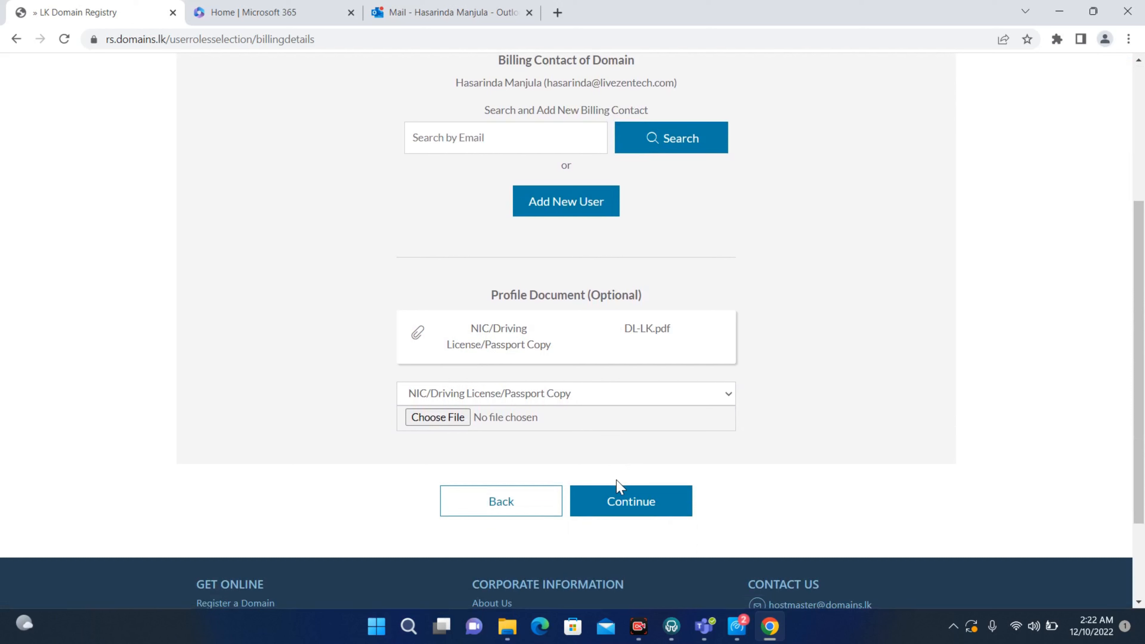
{"action": "left_click", "coordinate": [617, 498]}
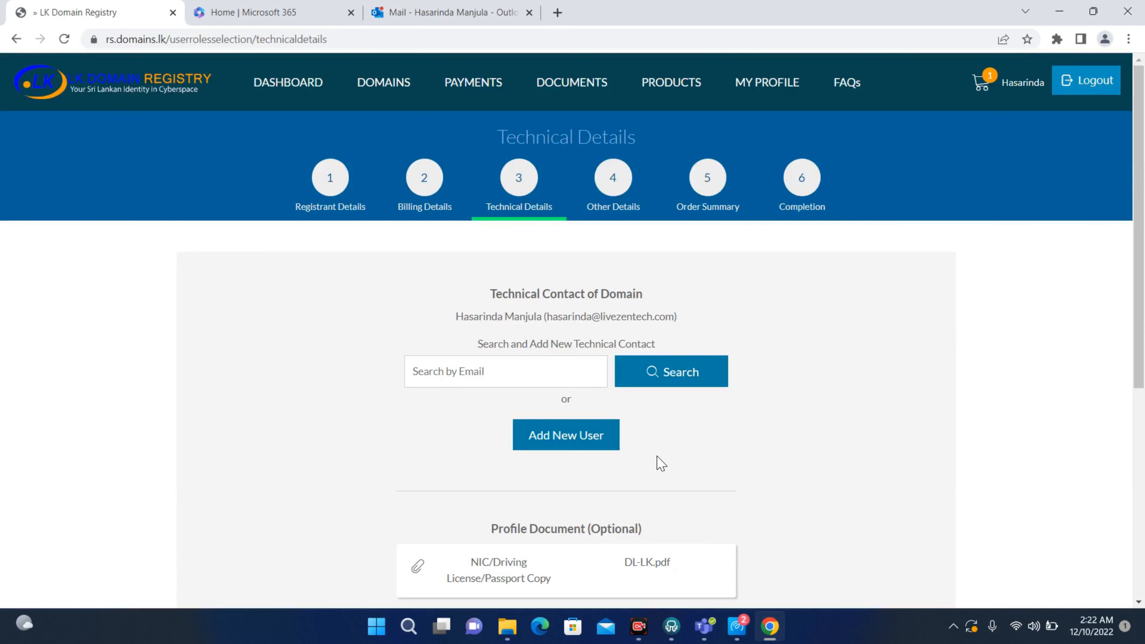
Step: Keep the preset technical contact and profile document for the domain and continue to the other details
{"action": "scroll", "coordinate": [658, 462], "scroll_direction": "down", "scroll_amount": 2}
{"action": "scroll", "coordinate": [660, 462], "scroll_direction": "down", "scroll_amount": 2}
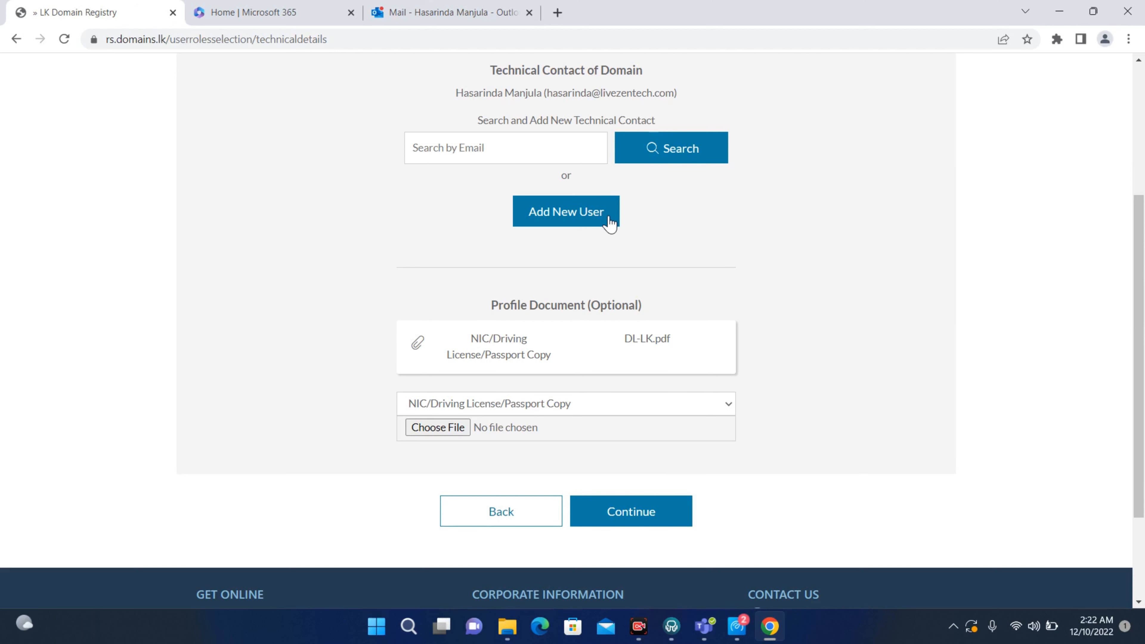
{"action": "left_click", "coordinate": [621, 518]}
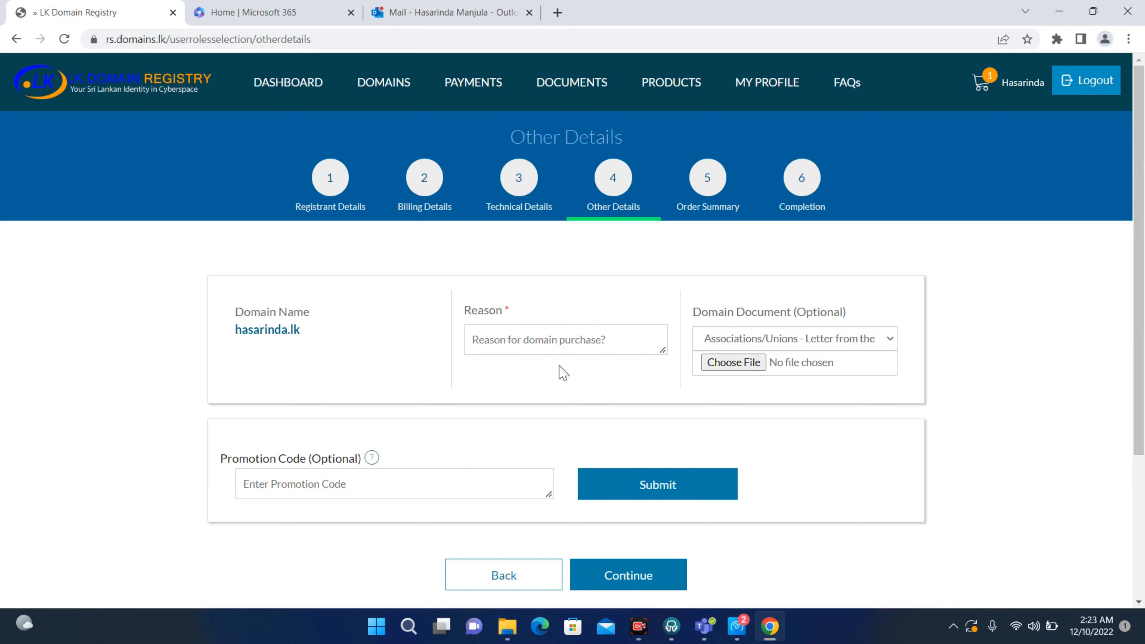
Step: Enter "University project" as the reason for the domain purchase and continue to the order summary without a promotion code
{"action": "left_click", "coordinate": [531, 340]}
{"action": "type", "text": "Universaity project"}
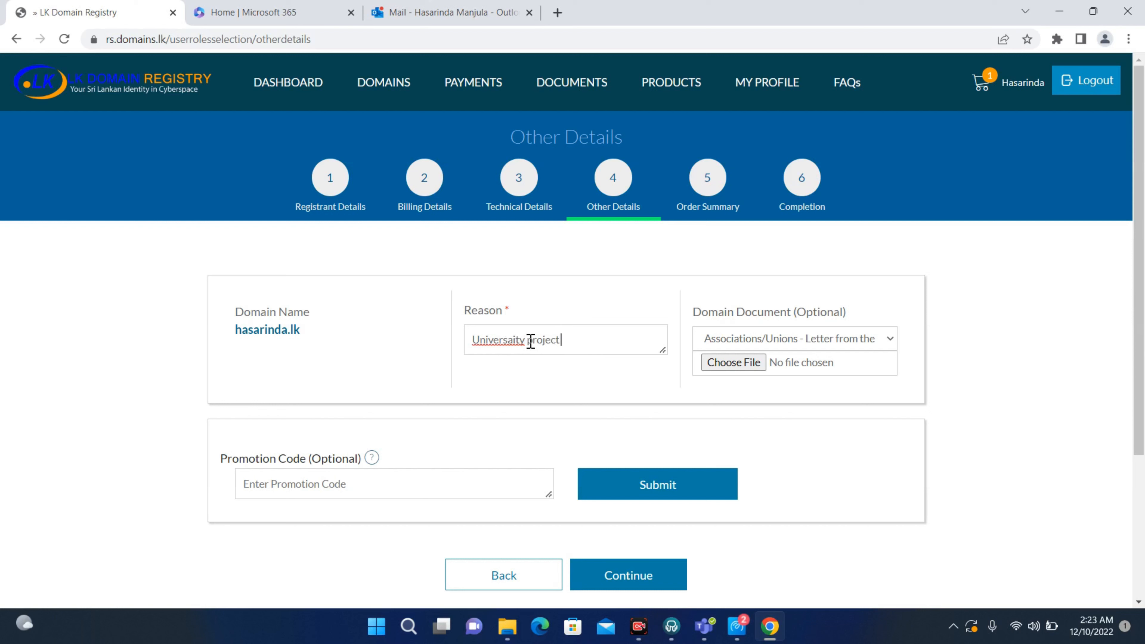
{"action": "right_click", "coordinate": [502, 340]}
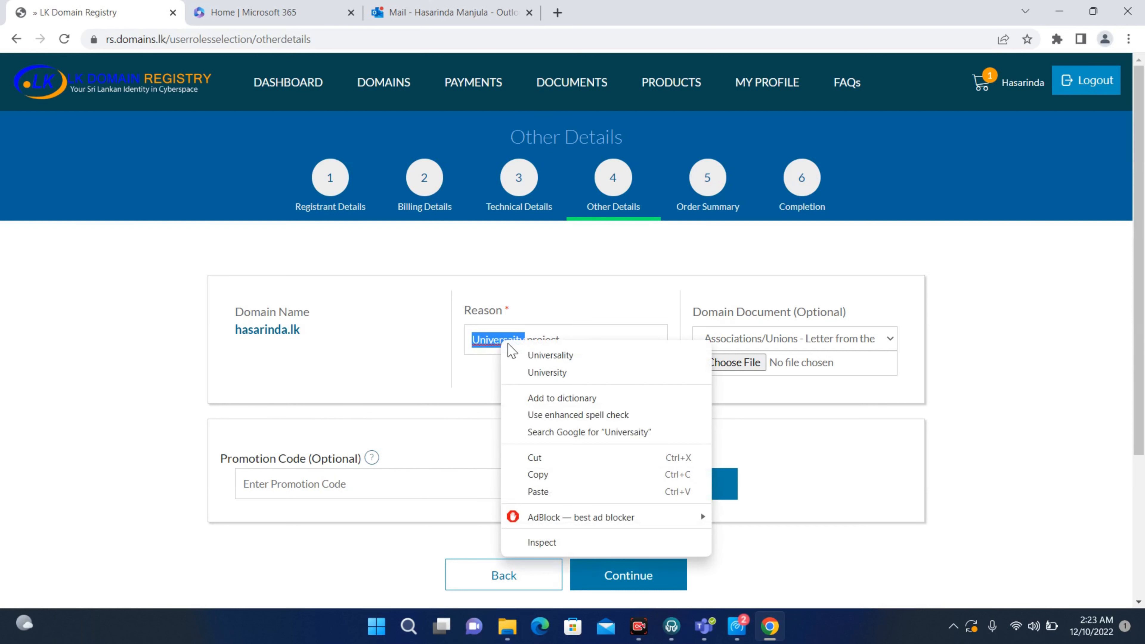
{"action": "left_click", "coordinate": [546, 373]}
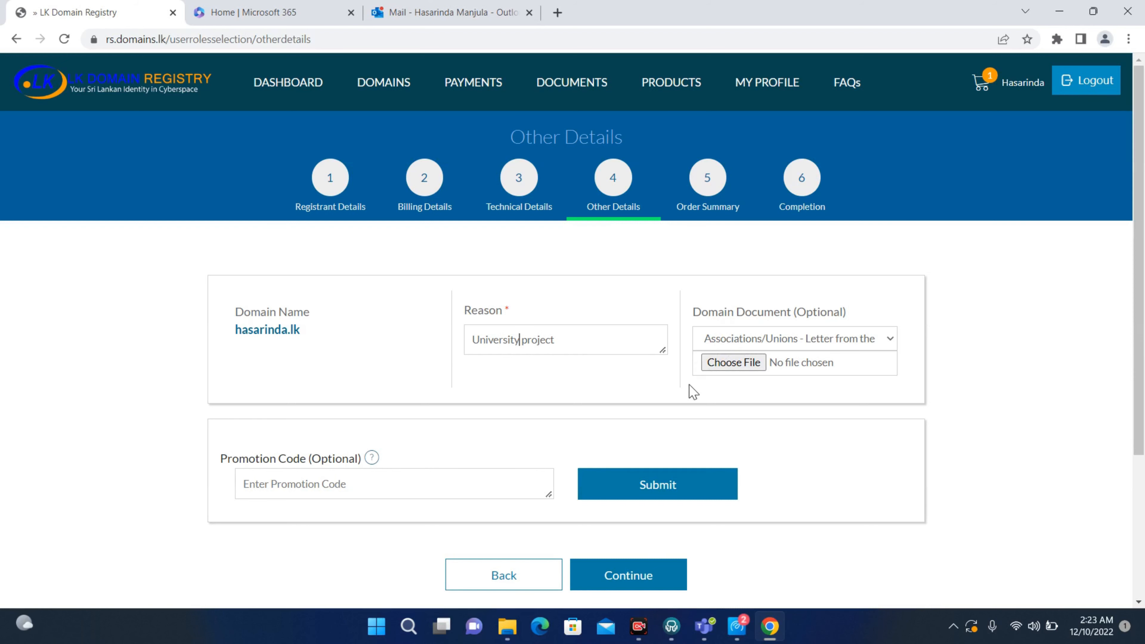
{"action": "scroll", "coordinate": [693, 391], "scroll_direction": "down", "scroll_amount": 4}
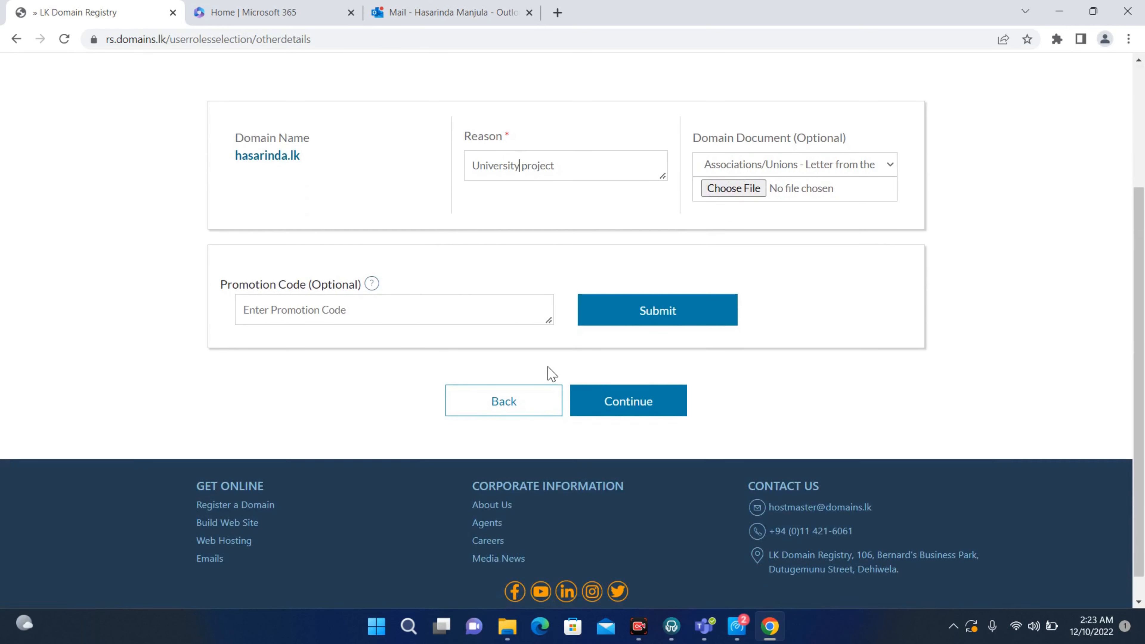
{"action": "right_click", "coordinate": [464, 315]}
{"action": "left_click", "coordinate": [416, 333]}
{"action": "right_click", "coordinate": [603, 403]}
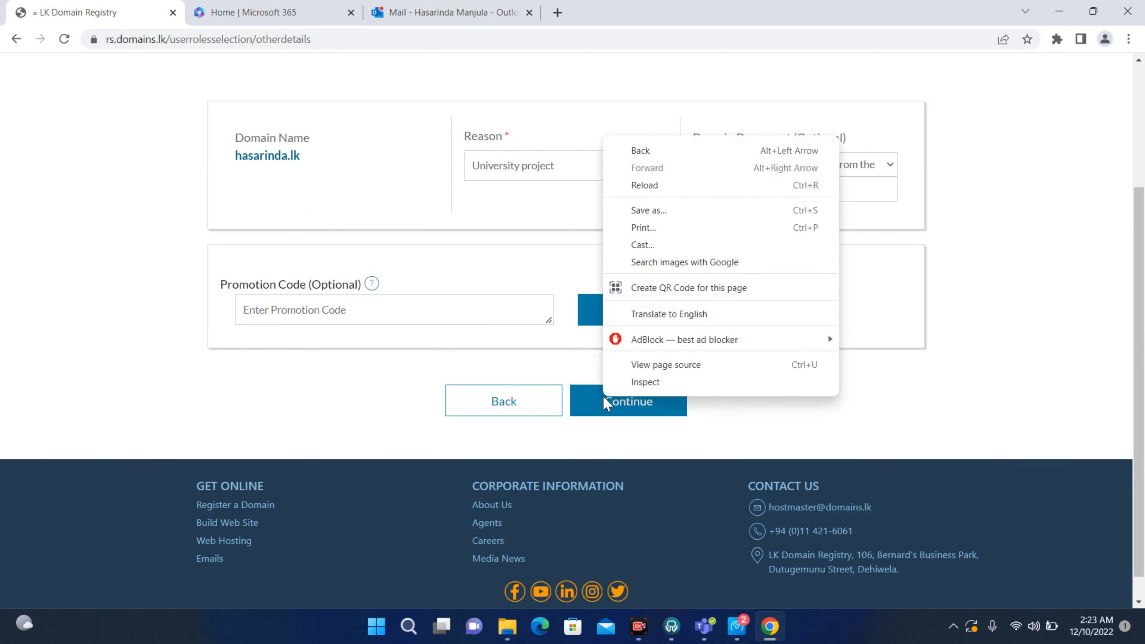
{"action": "left_click", "coordinate": [605, 402]}
Step: Review the order summary, accept both the information accuracy and the Terms & Conditions declarations, and submit the order
{"action": "scroll", "coordinate": [606, 417], "scroll_direction": "down", "scroll_amount": 2}
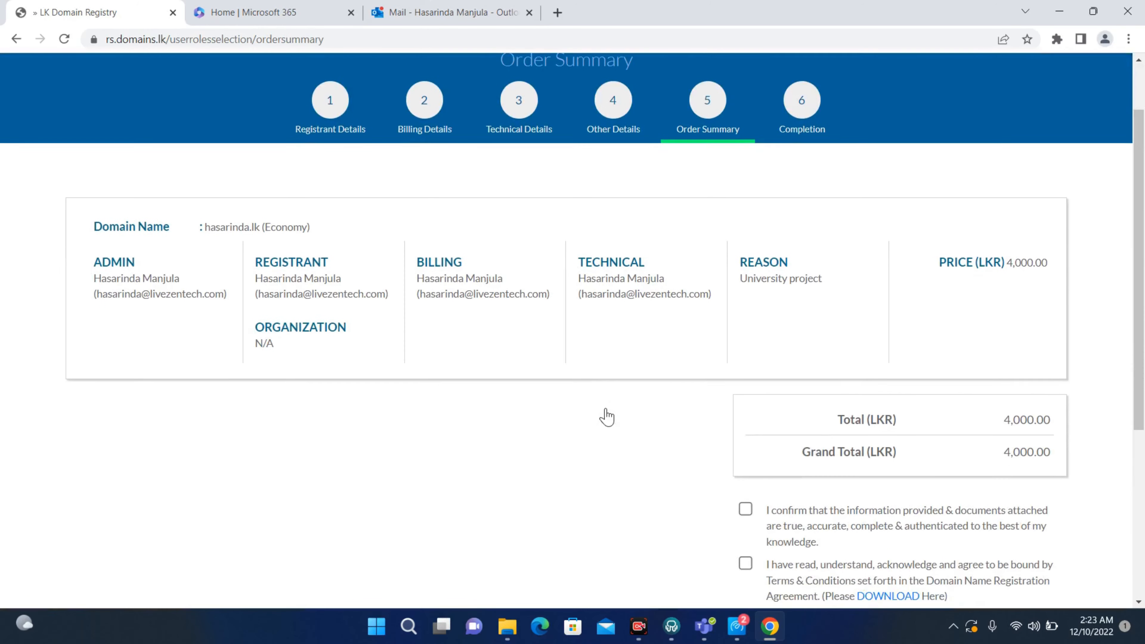
{"action": "scroll", "coordinate": [606, 417], "scroll_direction": "down", "scroll_amount": 2}
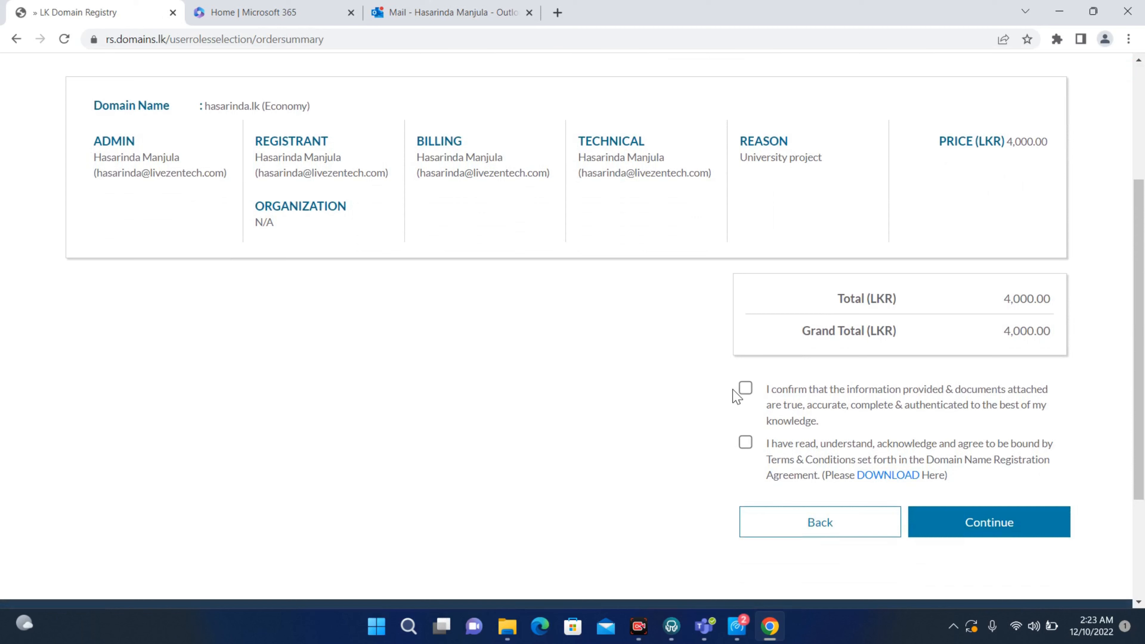
{"action": "left_click", "coordinate": [745, 390]}
{"action": "left_click", "coordinate": [745, 442]}
{"action": "left_click", "coordinate": [964, 521]}
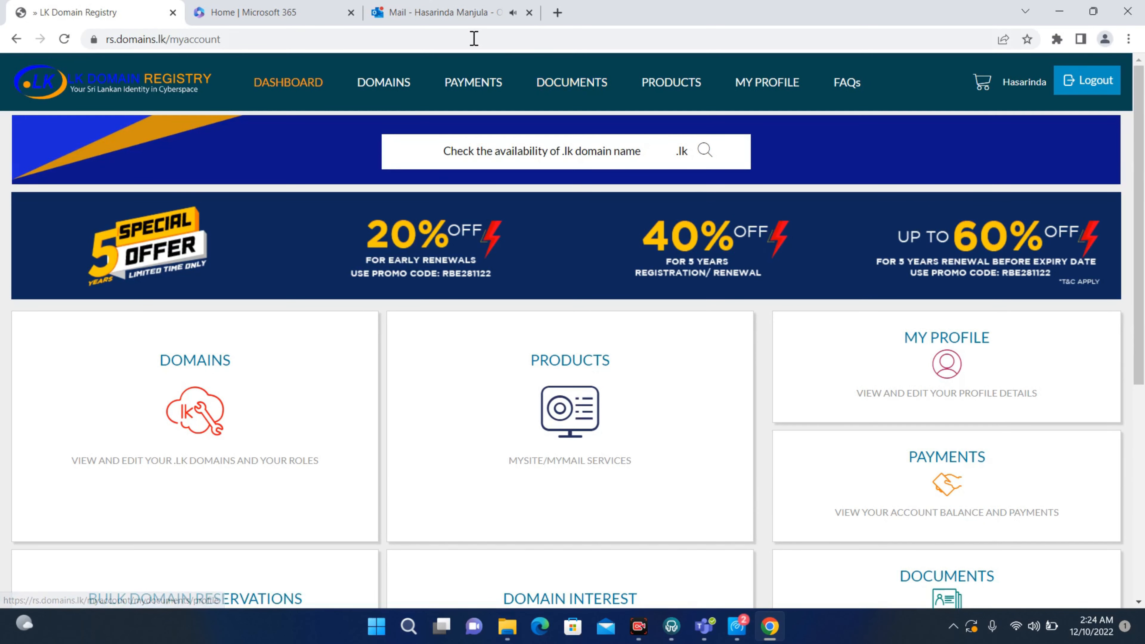
Step: Switch to Outlook and read the New Domain Request message from the domain registry
{"action": "left_click", "coordinate": [452, 20]}
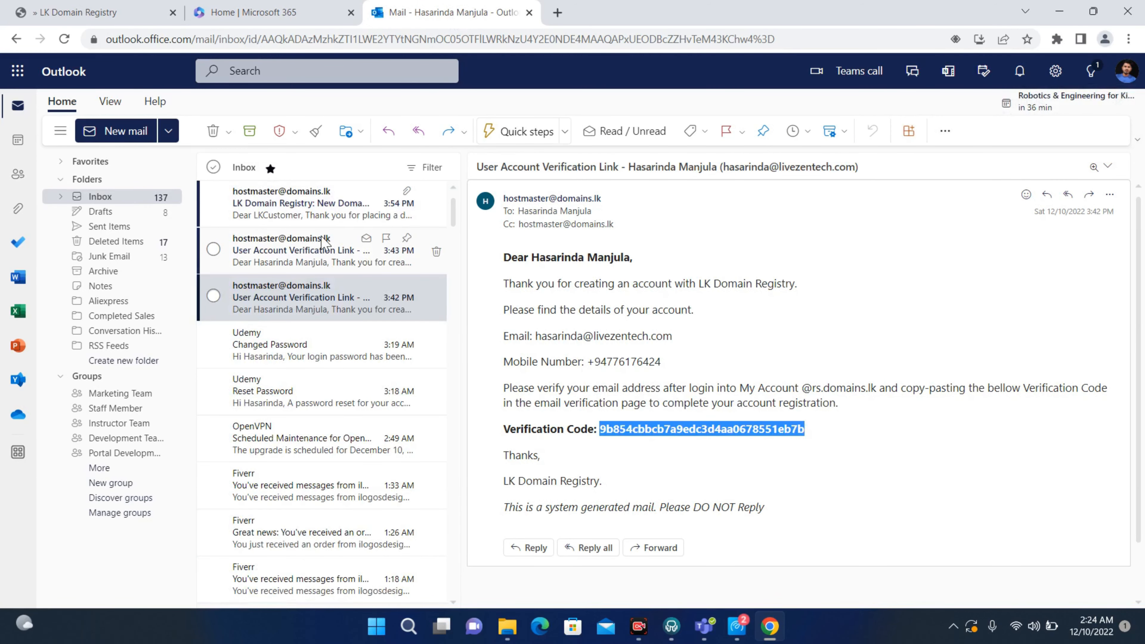
{"action": "left_click", "coordinate": [320, 260]}
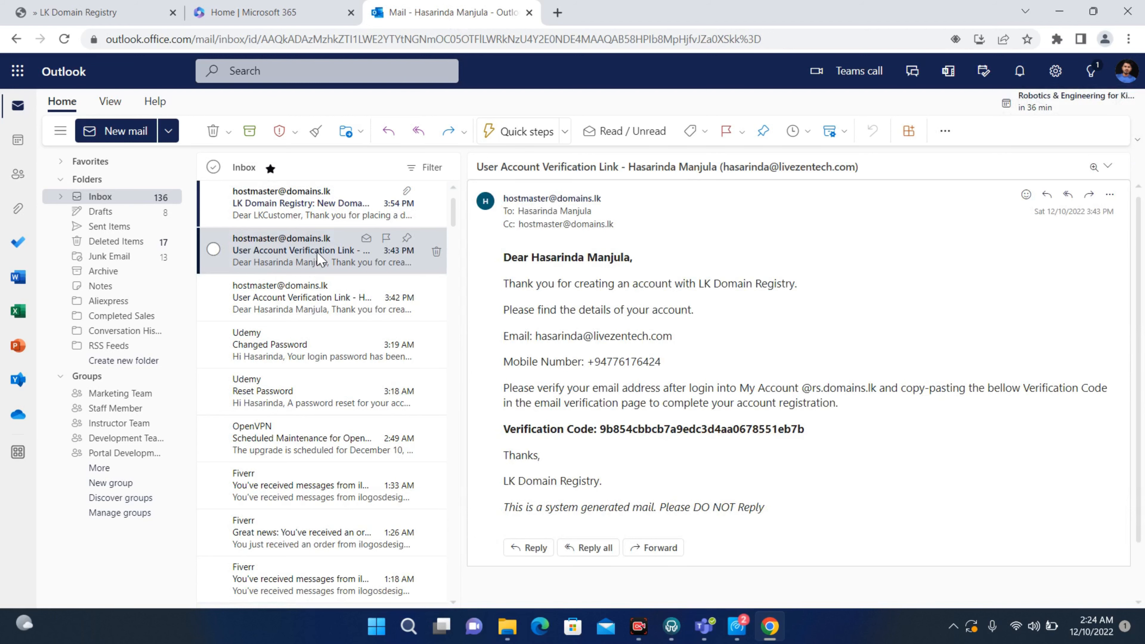
{"action": "left_click", "coordinate": [315, 216]}
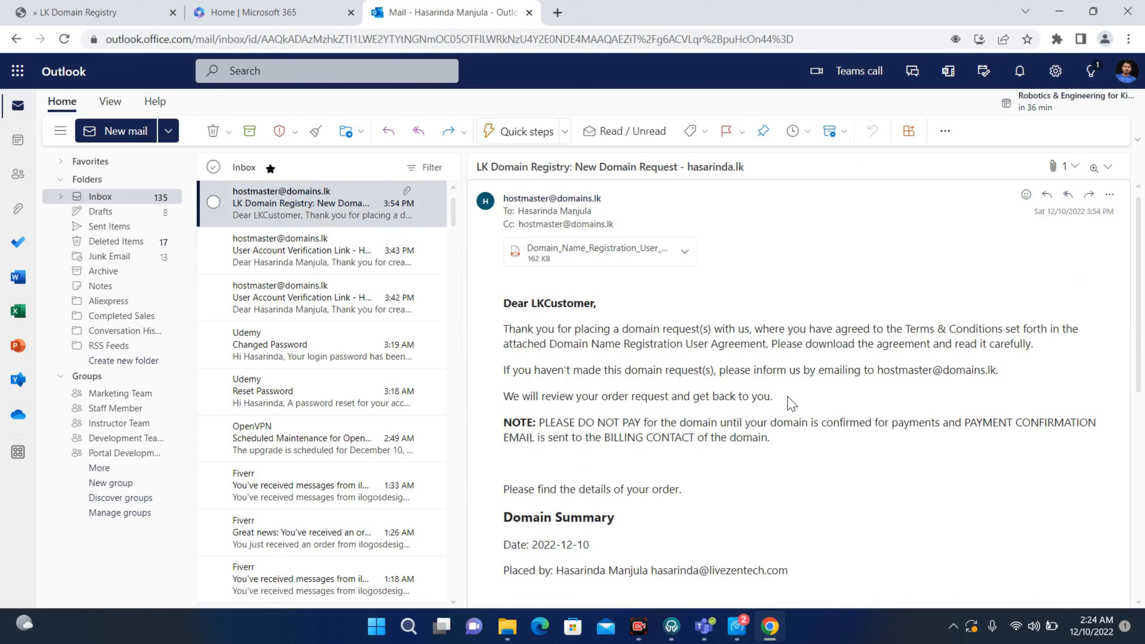
{"action": "scroll", "coordinate": [791, 404], "scroll_direction": "down", "scroll_amount": 1}
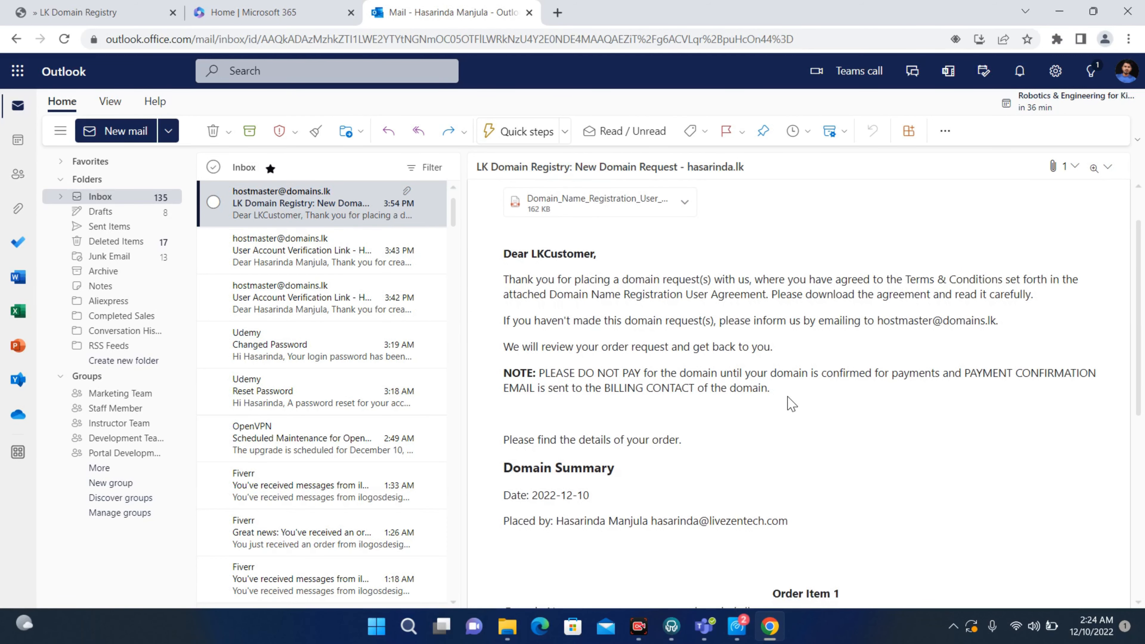
{"action": "scroll", "coordinate": [767, 366], "scroll_direction": "up", "scroll_amount": 1}
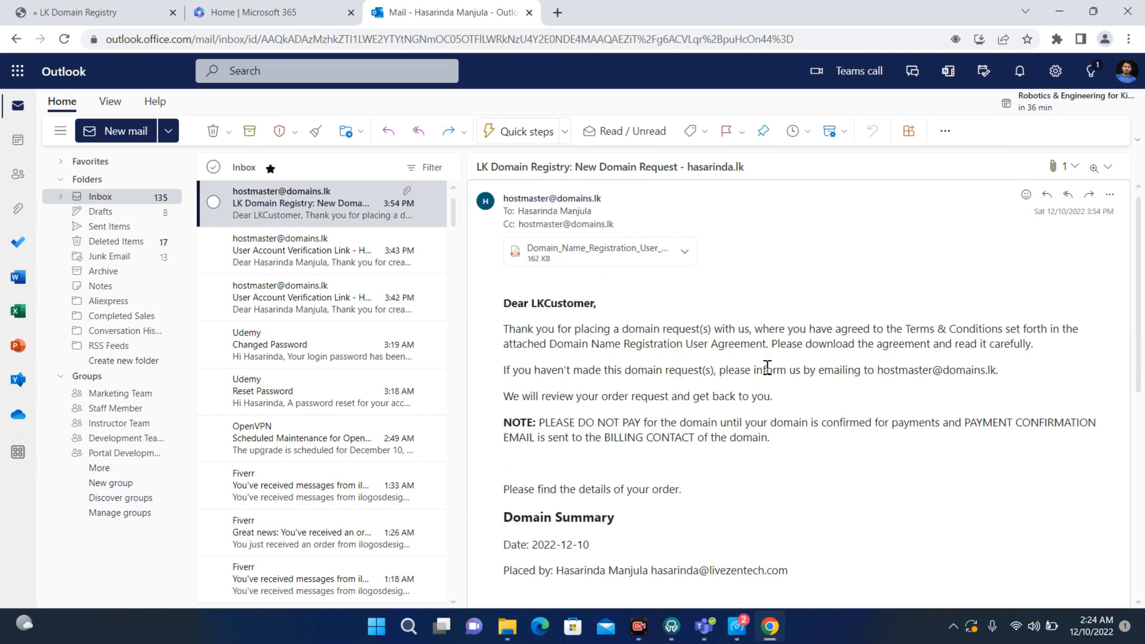
Step: Open the attached Domain Name Registration User Agreement, read through its pages and close the preview
{"action": "left_click", "coordinate": [629, 259]}
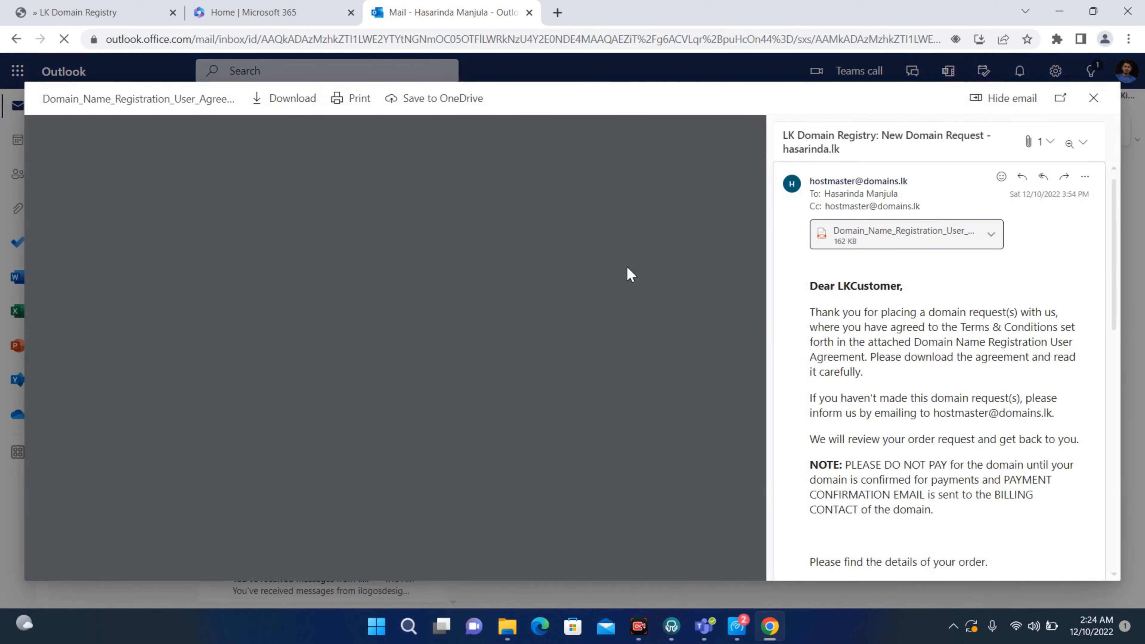
{"action": "scroll", "coordinate": [603, 350], "scroll_direction": "down", "scroll_amount": 8}
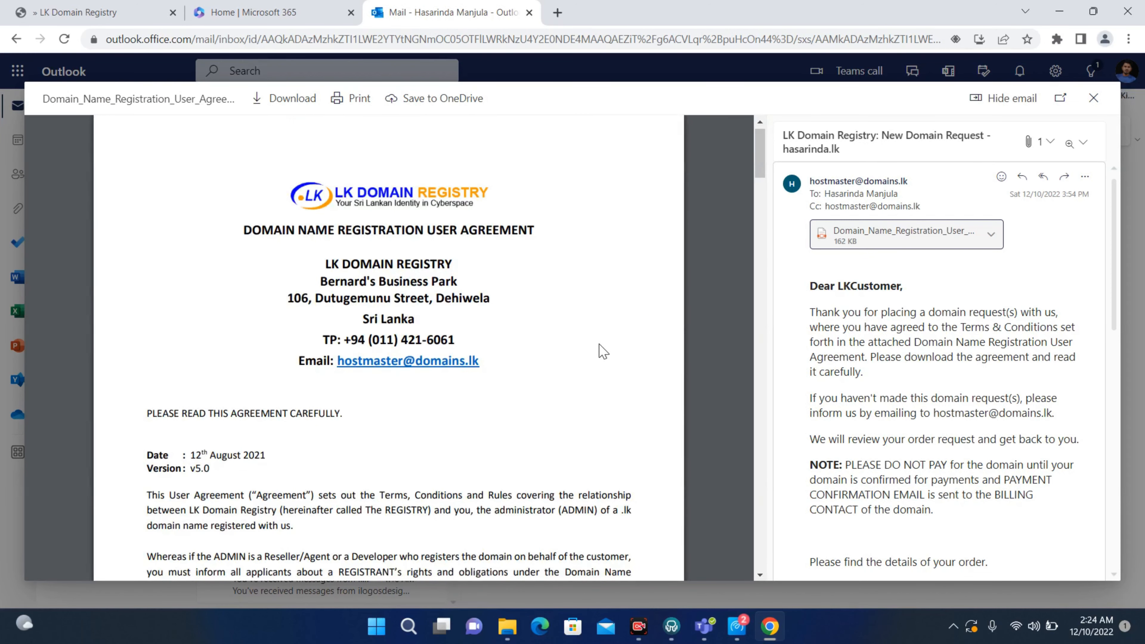
{"action": "scroll", "coordinate": [603, 350], "scroll_direction": "down", "scroll_amount": 9}
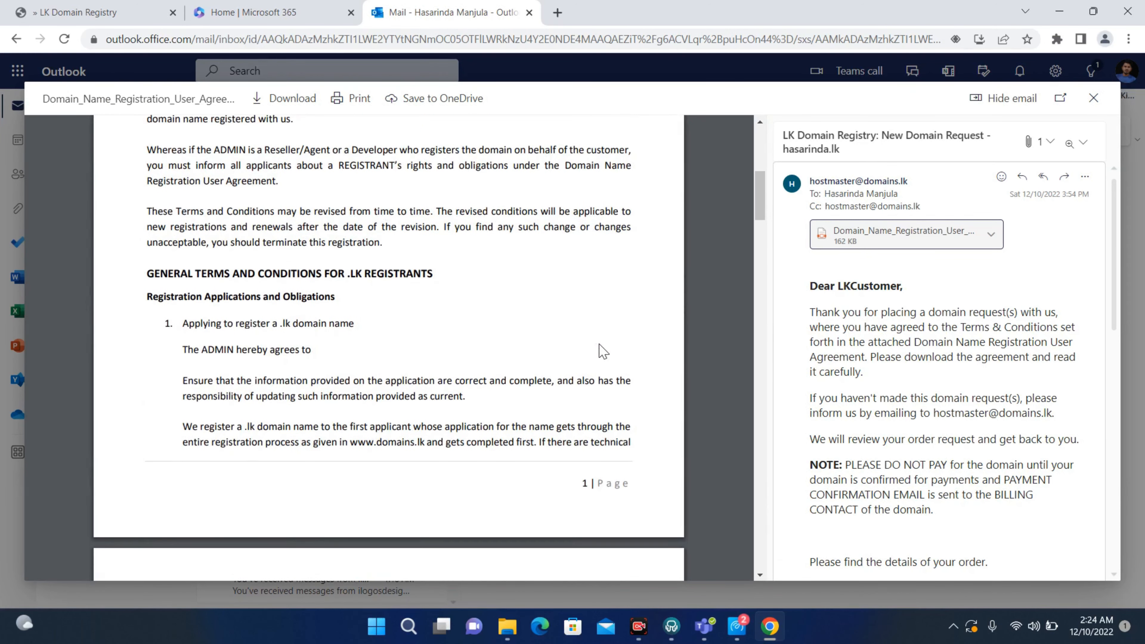
{"action": "scroll", "coordinate": [603, 350], "scroll_direction": "down", "scroll_amount": 10}
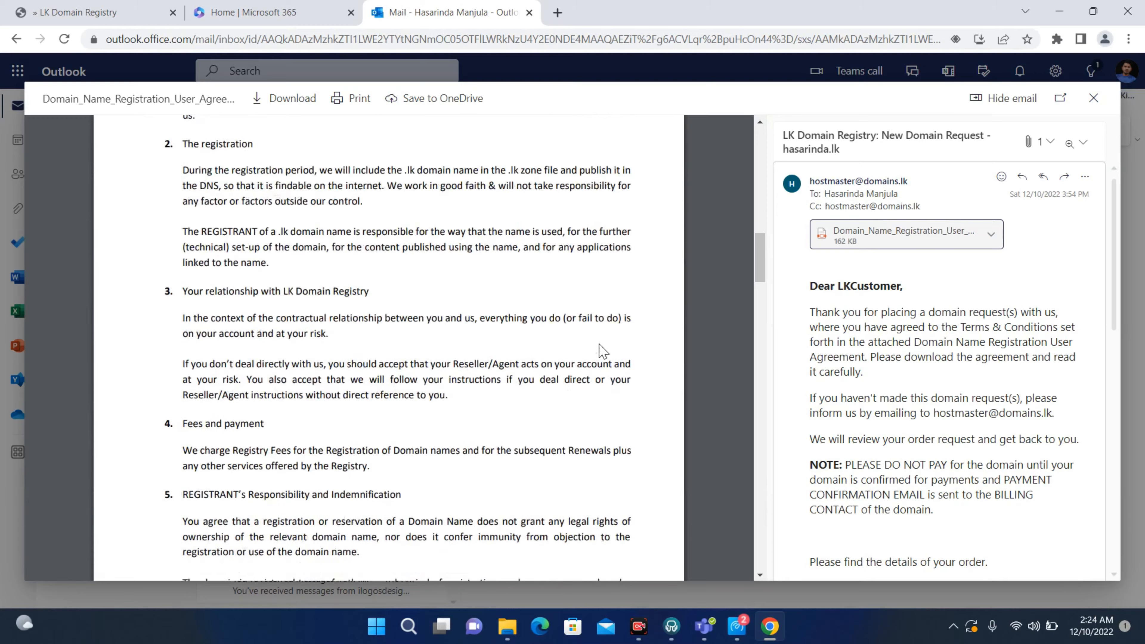
{"action": "scroll", "coordinate": [603, 350], "scroll_direction": "down", "scroll_amount": 15}
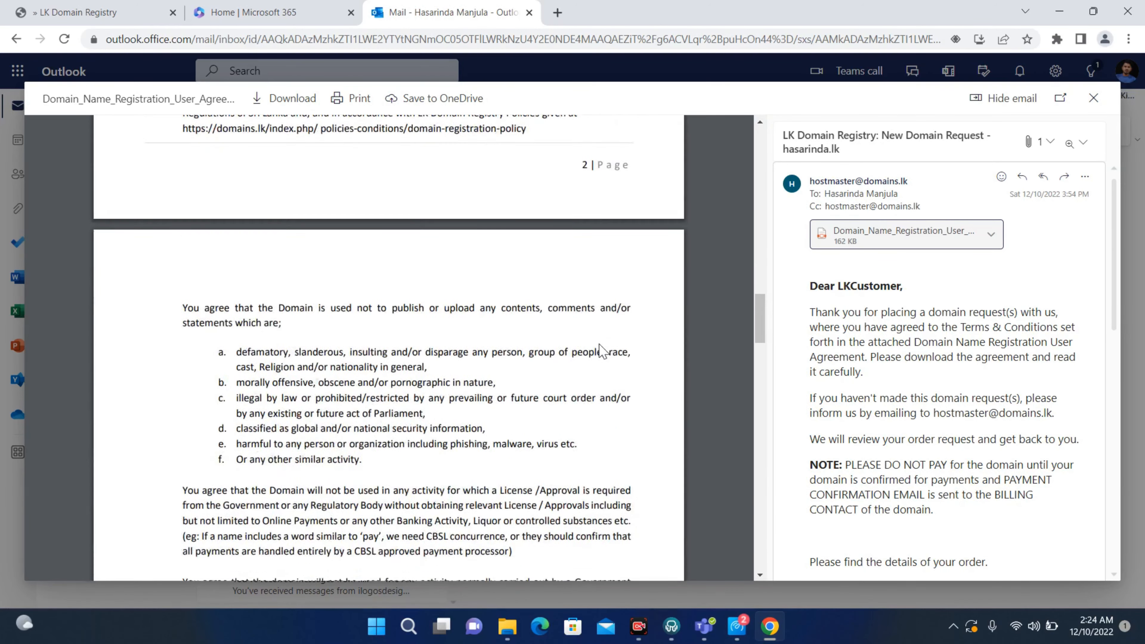
{"action": "scroll", "coordinate": [603, 351], "scroll_direction": "down", "scroll_amount": 18}
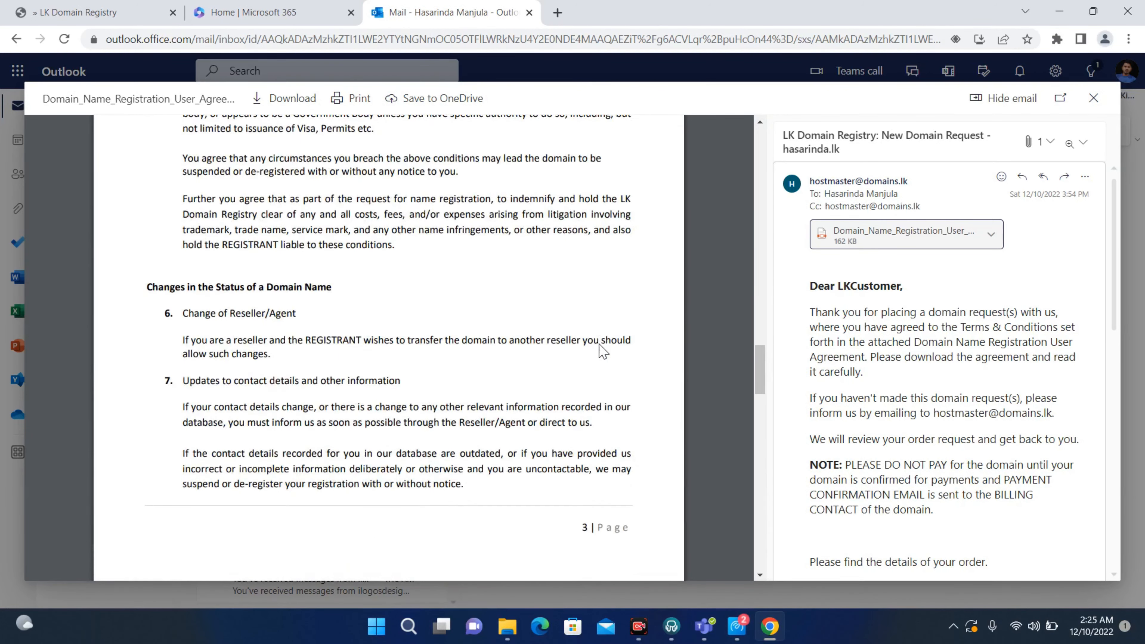
{"action": "scroll", "coordinate": [603, 350], "scroll_direction": "down", "scroll_amount": 14}
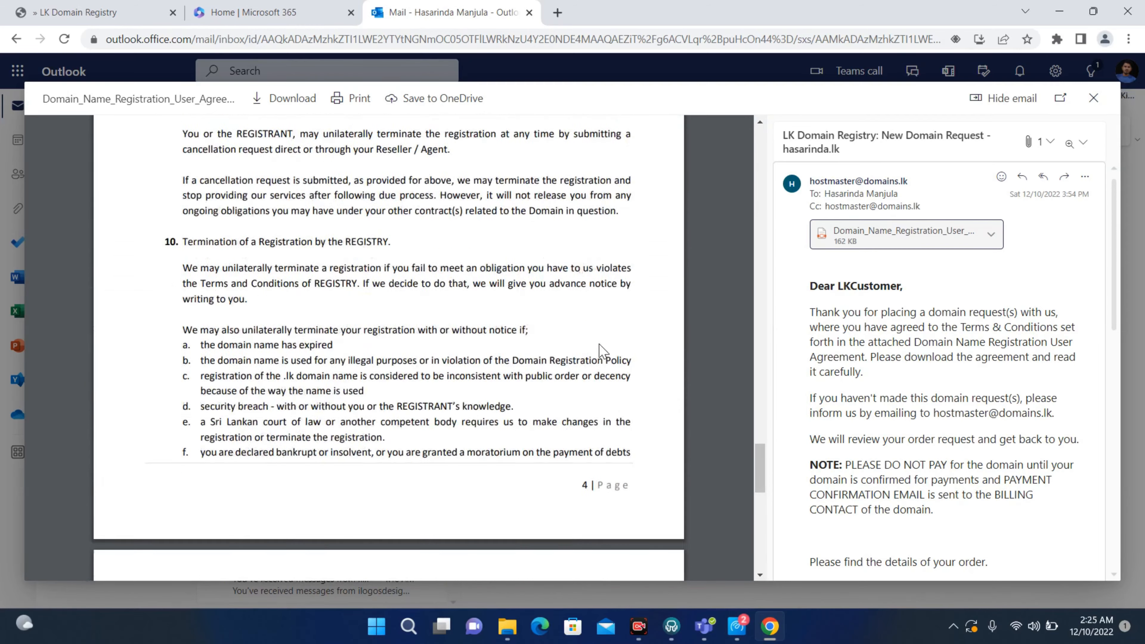
{"action": "scroll", "coordinate": [603, 350], "scroll_direction": "down", "scroll_amount": 6}
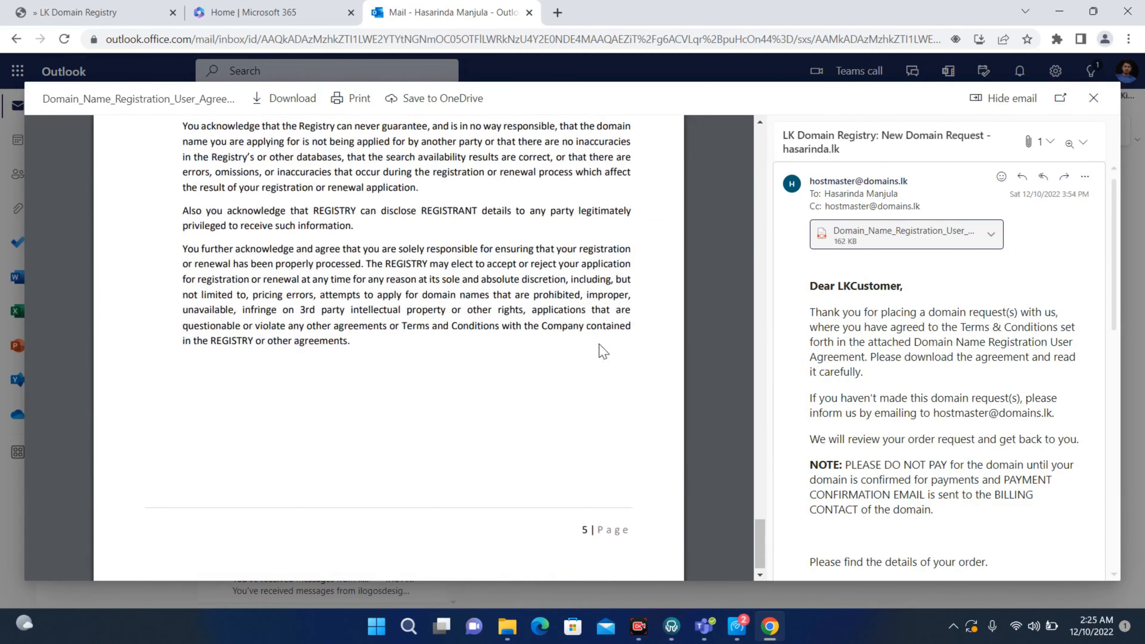
{"action": "scroll", "coordinate": [603, 350], "scroll_direction": "up", "scroll_amount": 20}
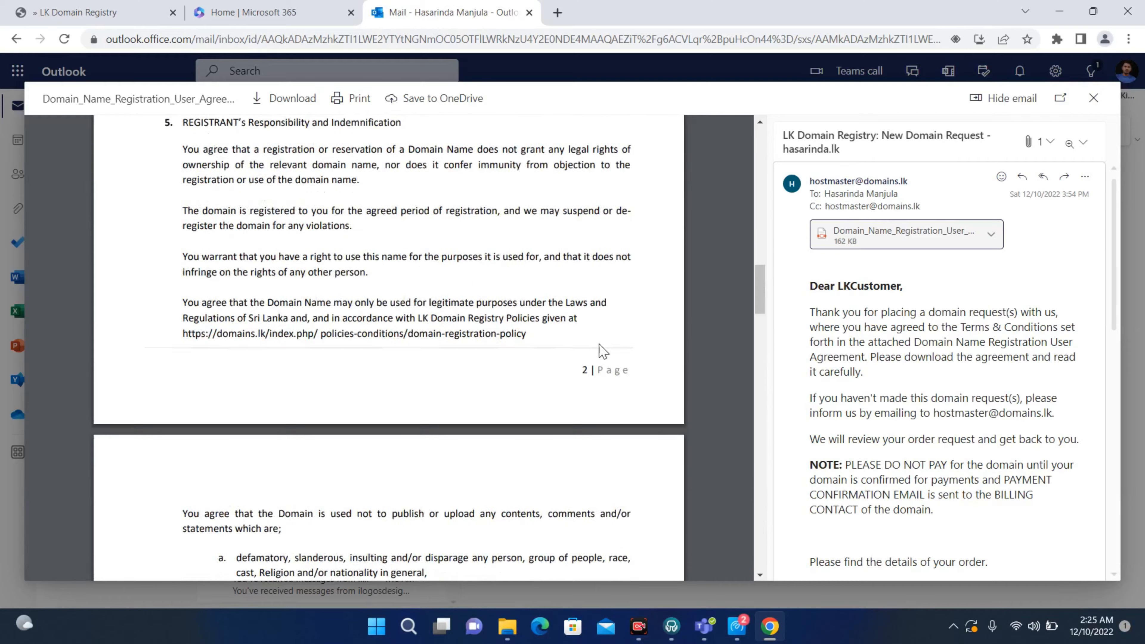
{"action": "scroll", "coordinate": [603, 350], "scroll_direction": "up", "scroll_amount": 12}
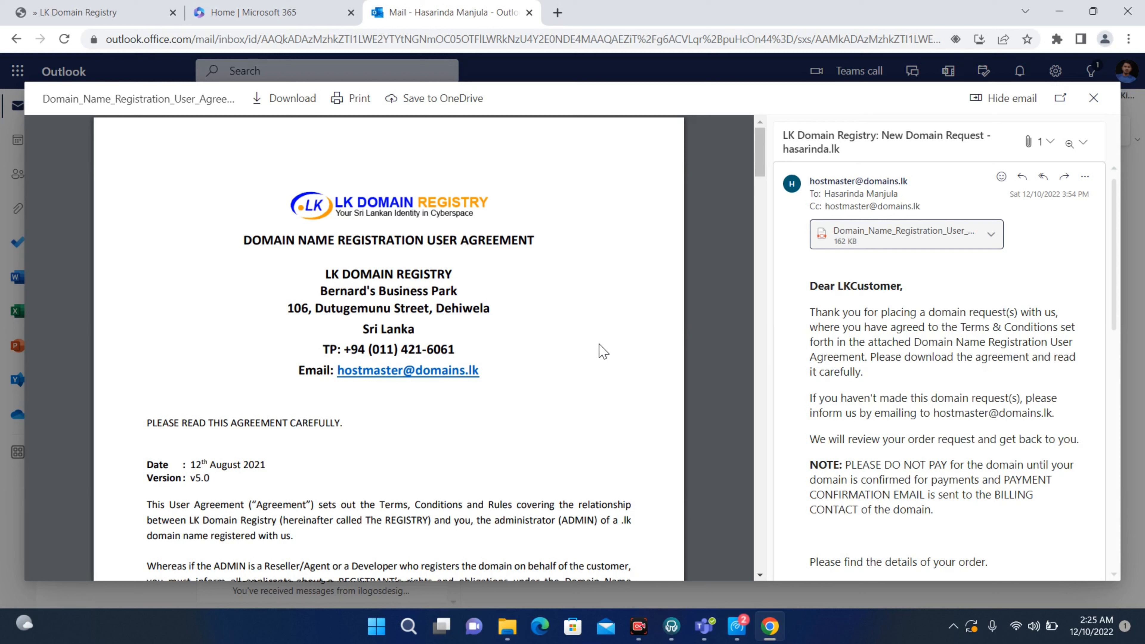
{"action": "left_click", "coordinate": [1094, 99]}
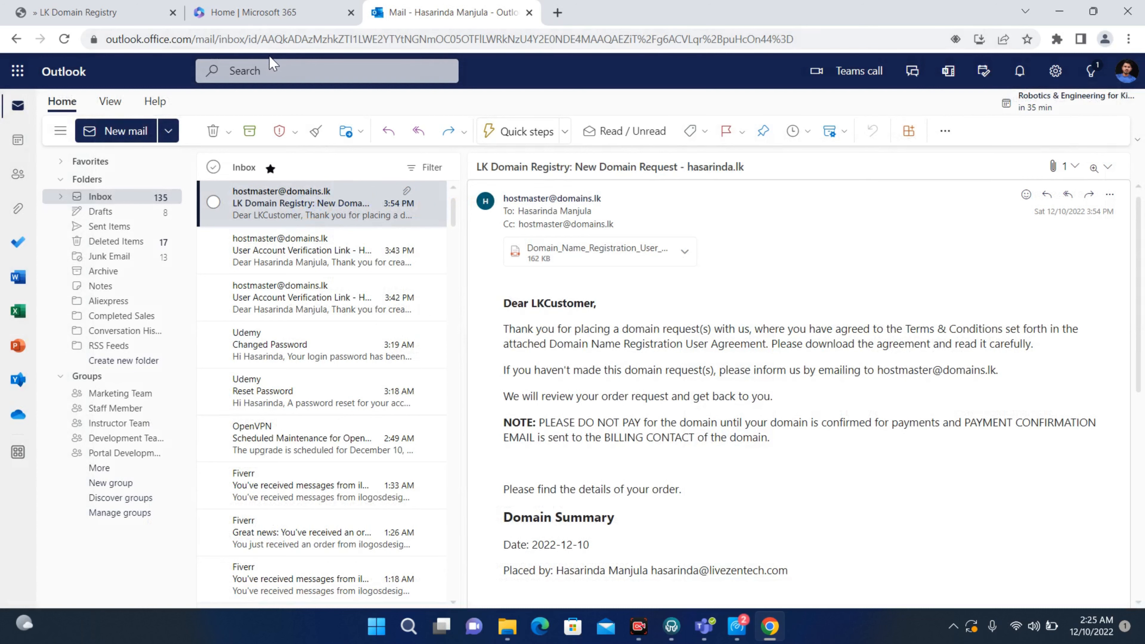
Step: Return to the LK Domain Registry site, manage the ordered domain from the domains list and open its DNS Records Manager
{"action": "left_click", "coordinate": [112, 14]}
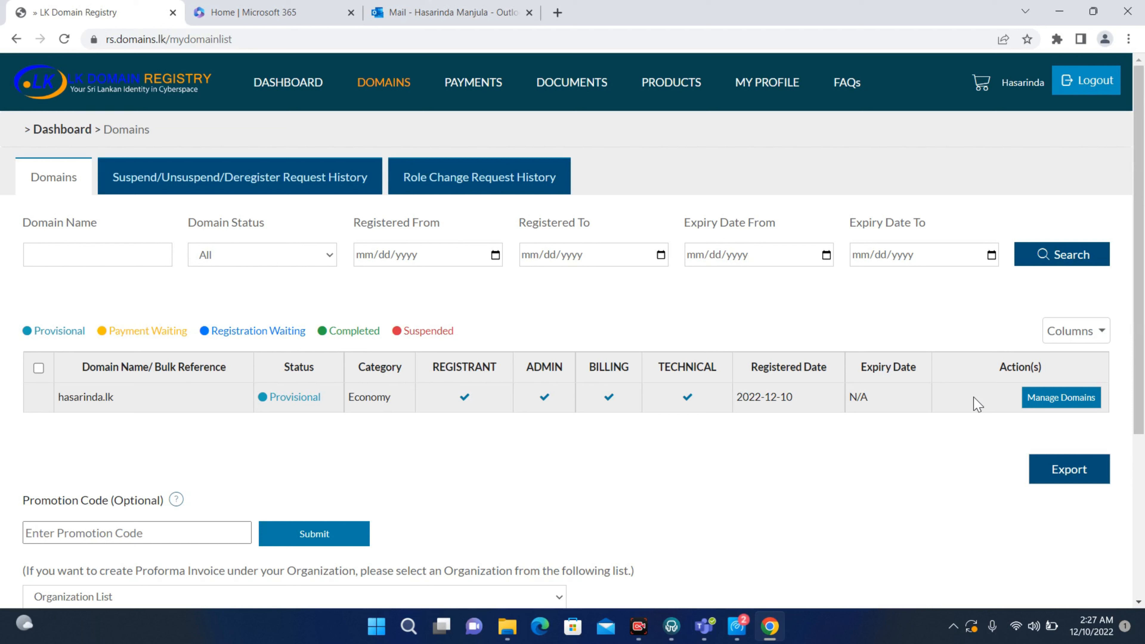
{"action": "left_click", "coordinate": [1047, 404]}
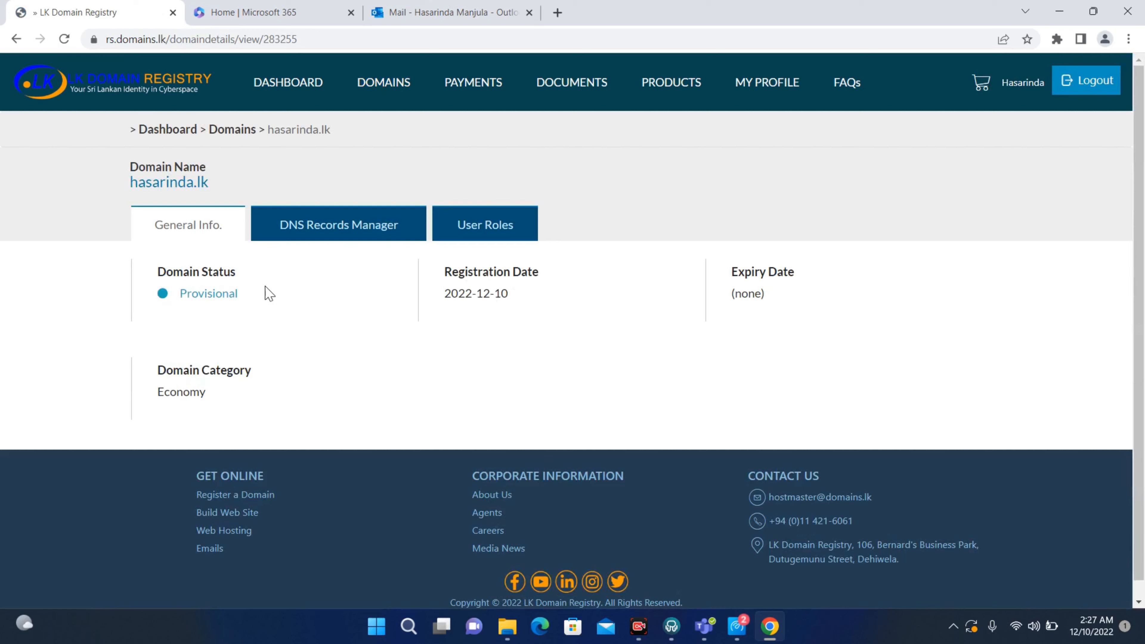
{"action": "left_click", "coordinate": [334, 237]}
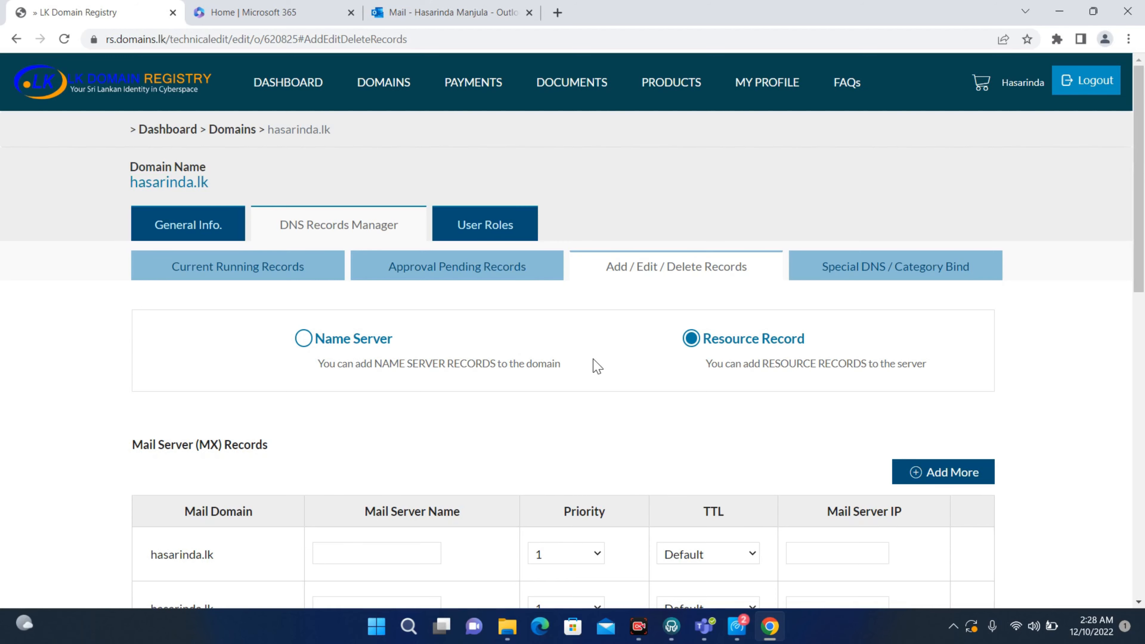
{"action": "scroll", "coordinate": [597, 366], "scroll_direction": "down", "scroll_amount": 3}
{"action": "scroll", "coordinate": [595, 365], "scroll_direction": "up", "scroll_amount": 1}
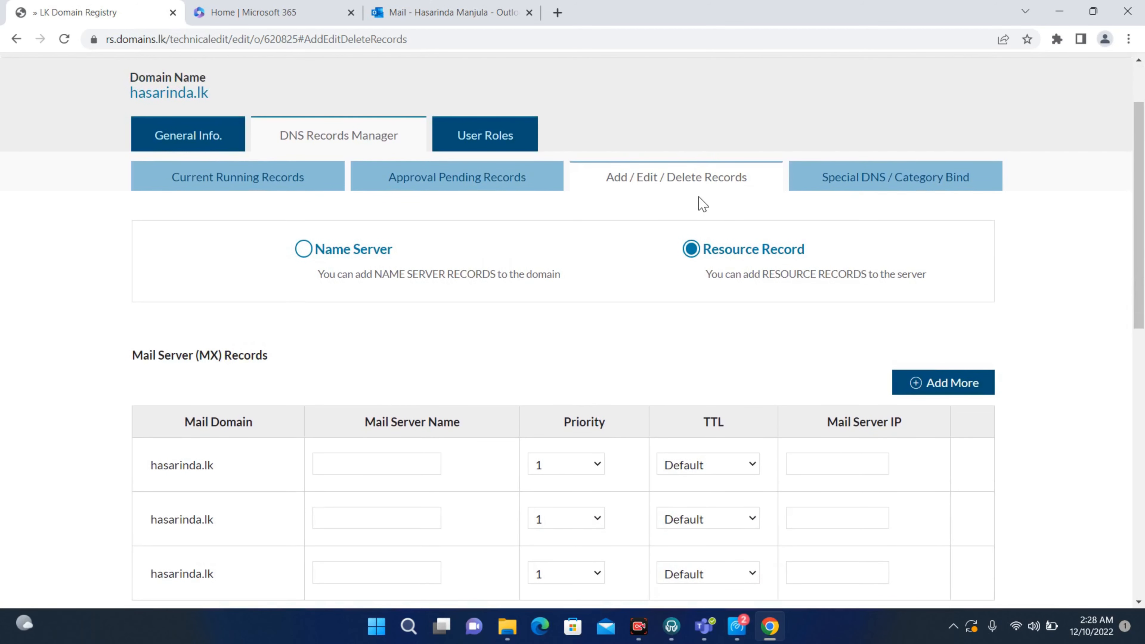
Step: Switch the DNS record type to Name Server and examine the name server entry form
{"action": "left_click", "coordinate": [303, 250]}
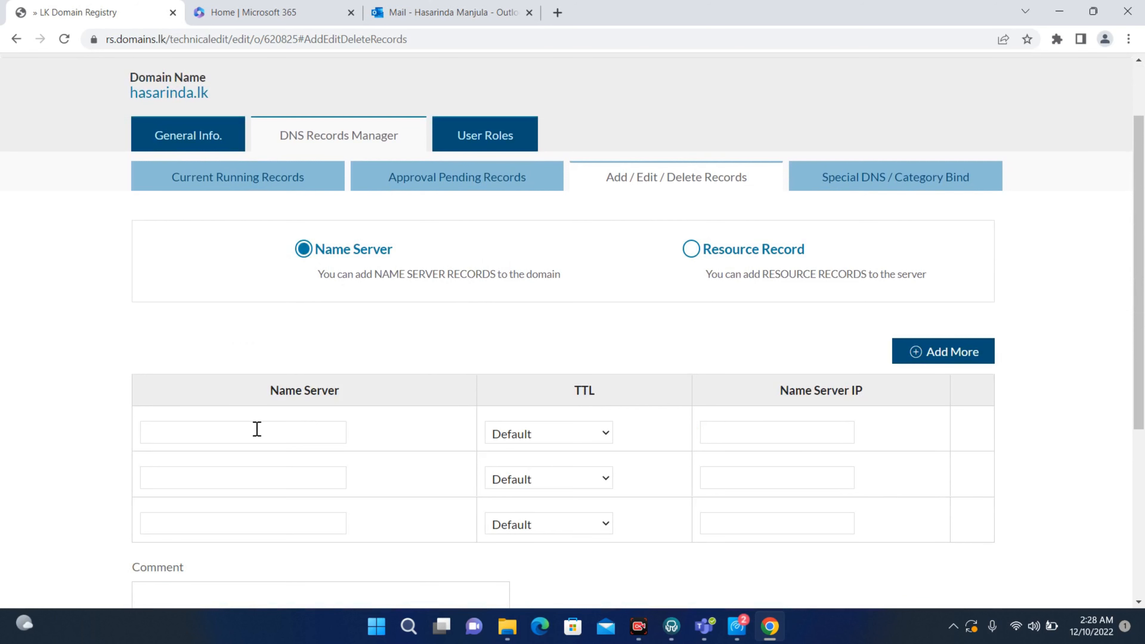
{"action": "left_click", "coordinate": [238, 429]}
{"action": "scroll", "coordinate": [231, 475], "scroll_direction": "down", "scroll_amount": 1}
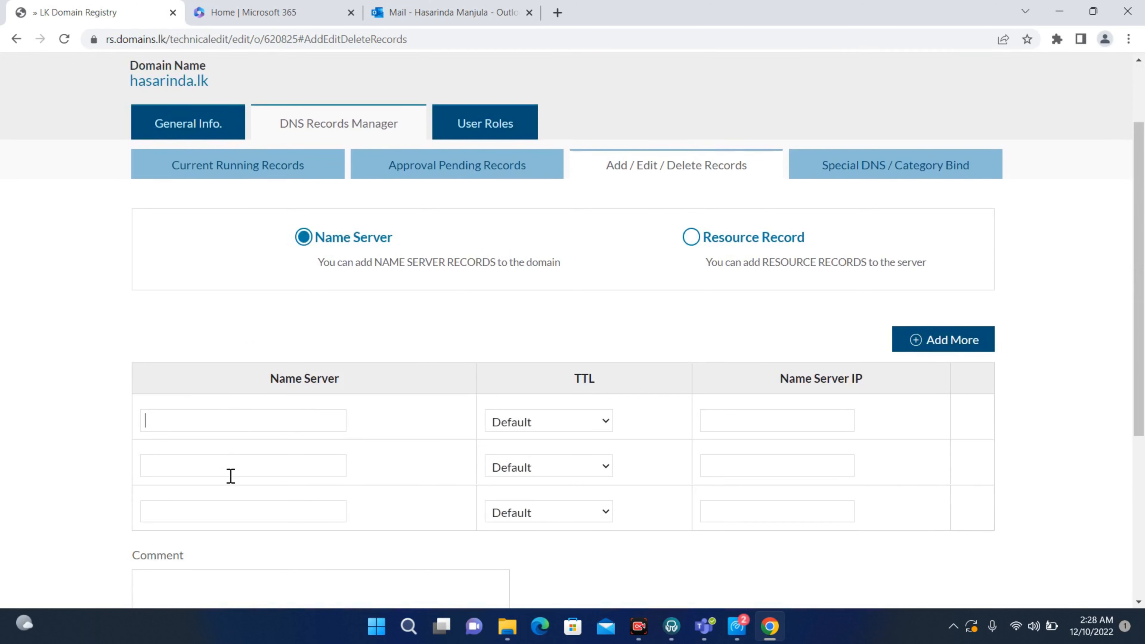
{"action": "scroll", "coordinate": [230, 475], "scroll_direction": "down", "scroll_amount": 3}
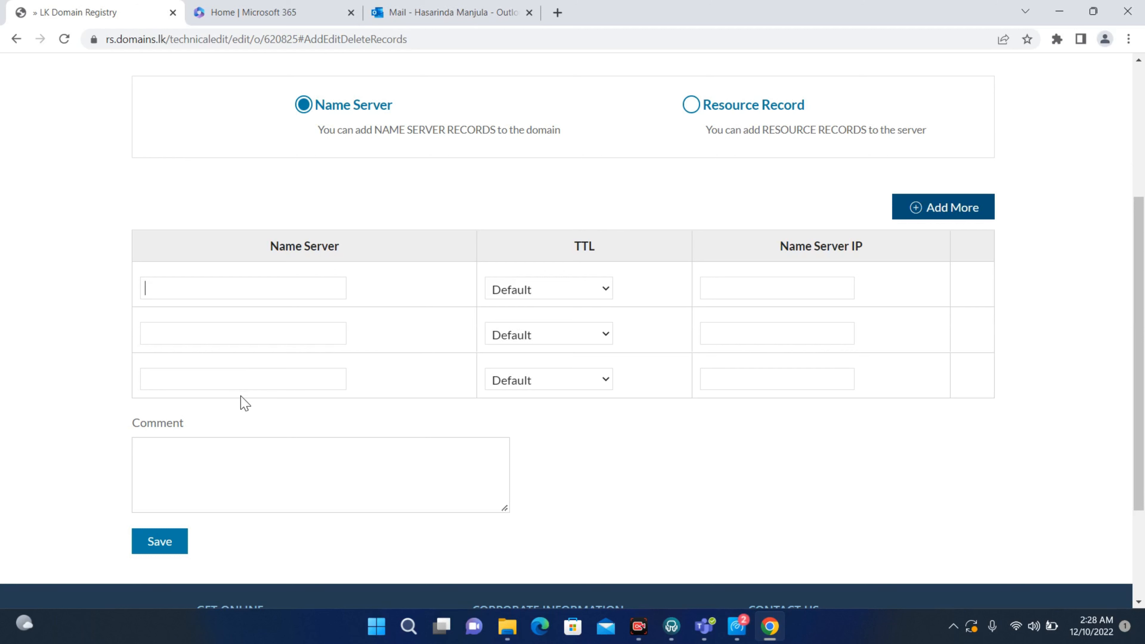